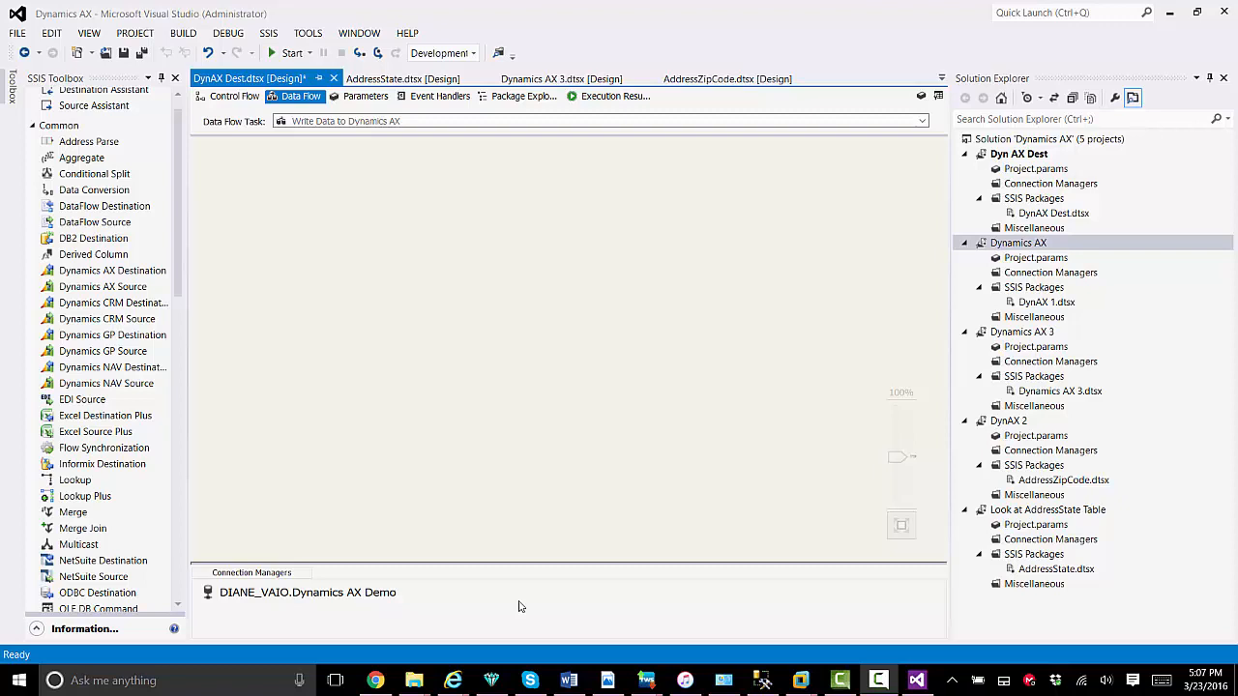
# Add a new connection manager of type DYNAMICS-AX to the package
pyautogui.rightClick(518, 606)
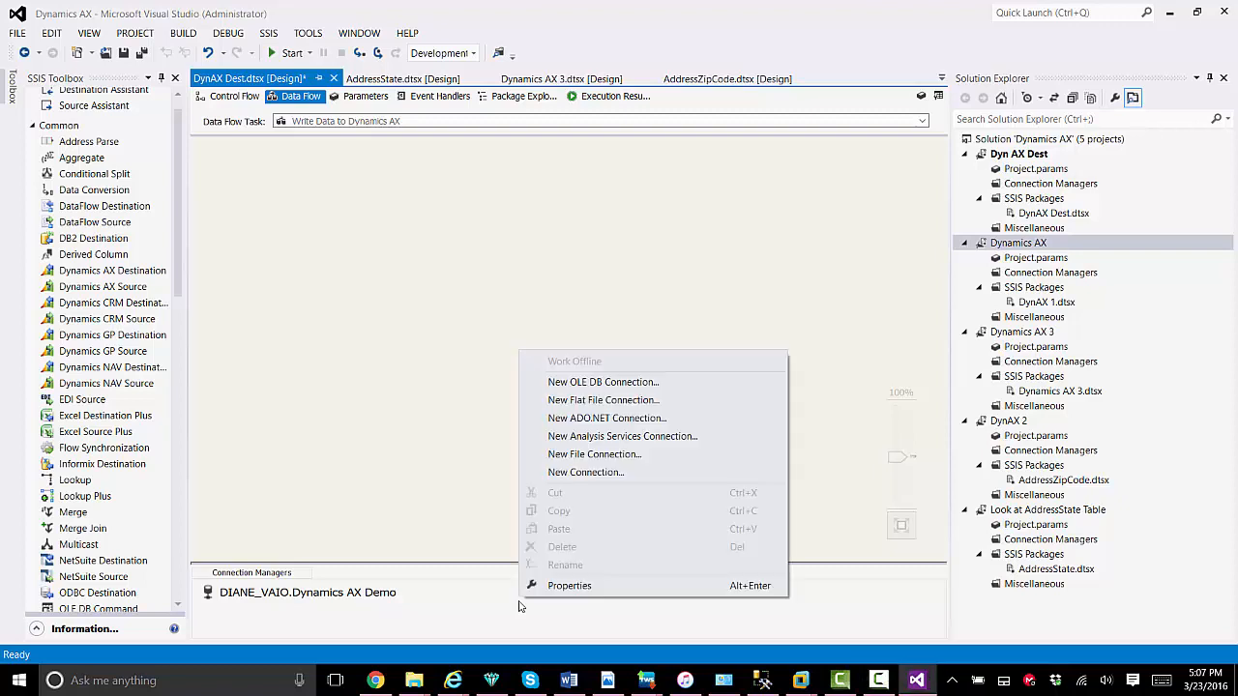
pyautogui.click(582, 476)
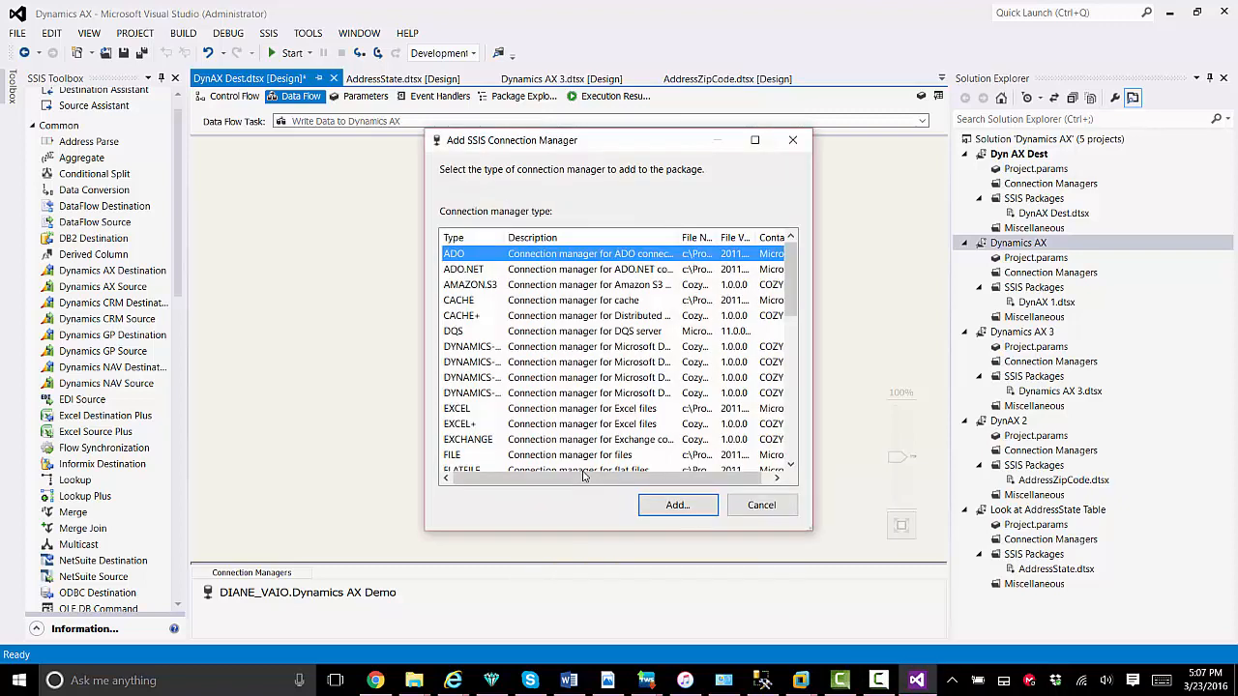
pyautogui.moveTo(503, 237); pyautogui.dragTo(529, 237)
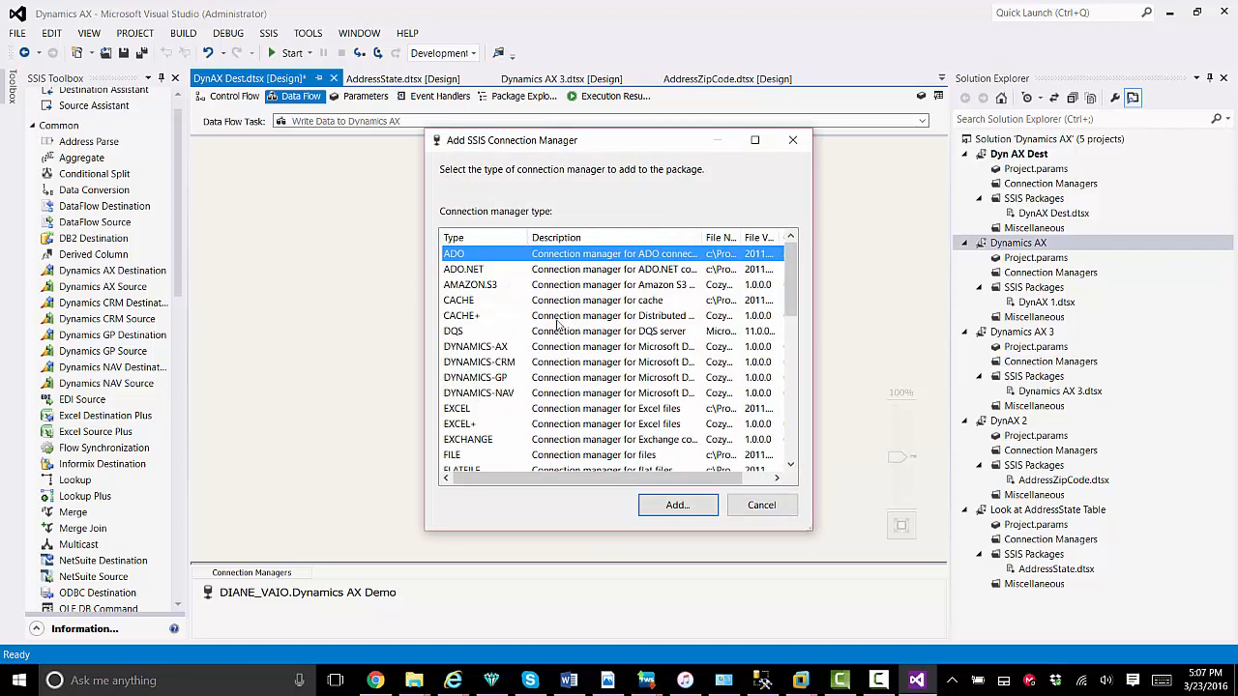
pyautogui.click(561, 347)
pyautogui.click(678, 505)
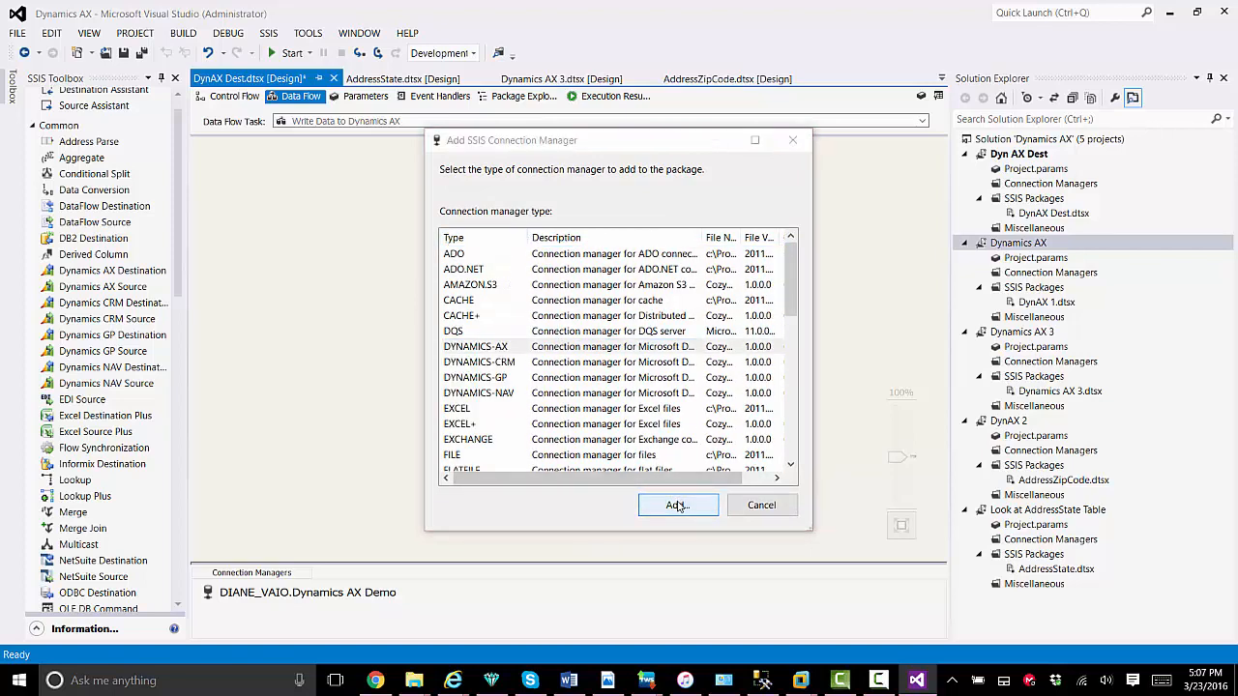
# Enter the server user name, set the Object Server to AX@testing, test the connection and accept the connection manager settings
pyautogui.click(611, 327)
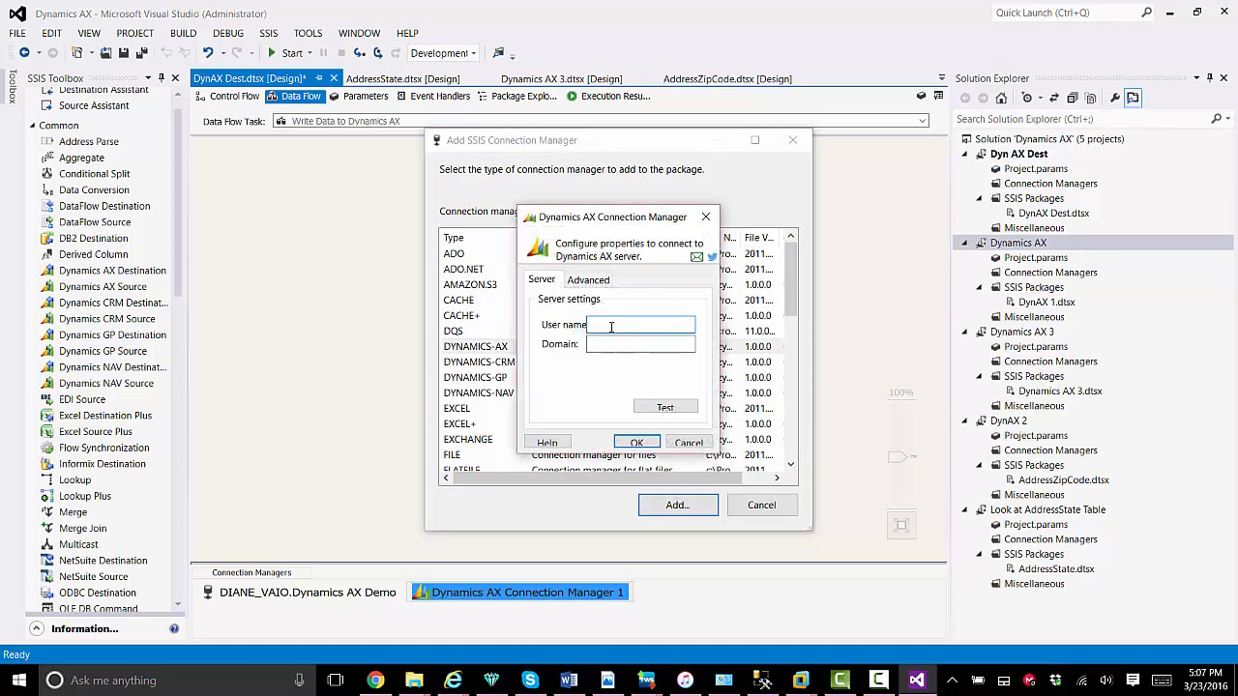
pyautogui.click(588, 279)
pyautogui.click(602, 400)
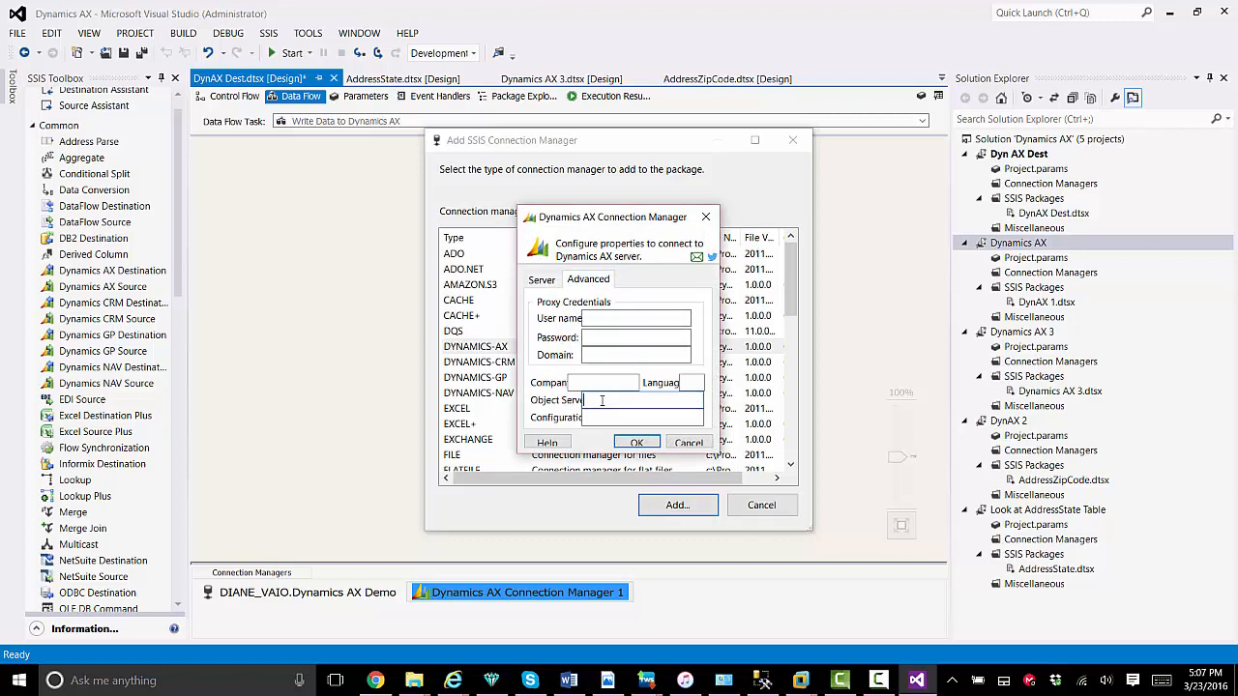
pyautogui.write('AX@testing.')
pyautogui.click(543, 280)
pyautogui.click(648, 406)
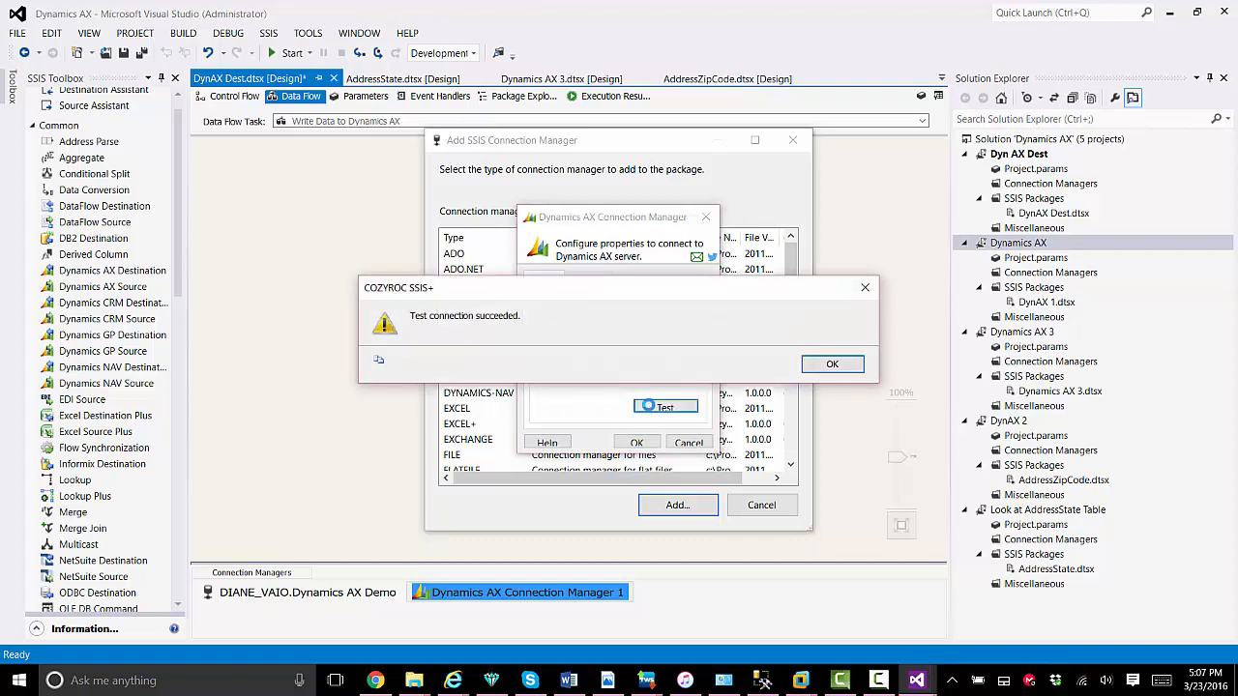
pyautogui.click(855, 364)
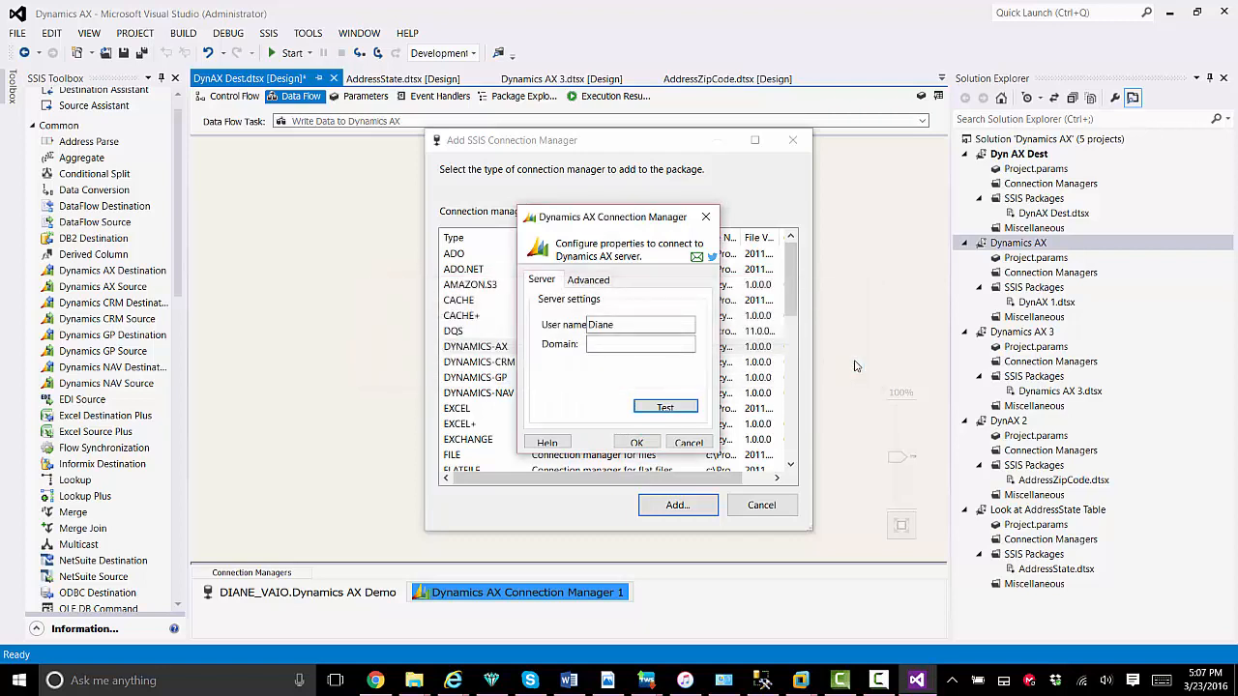
pyautogui.click(637, 443)
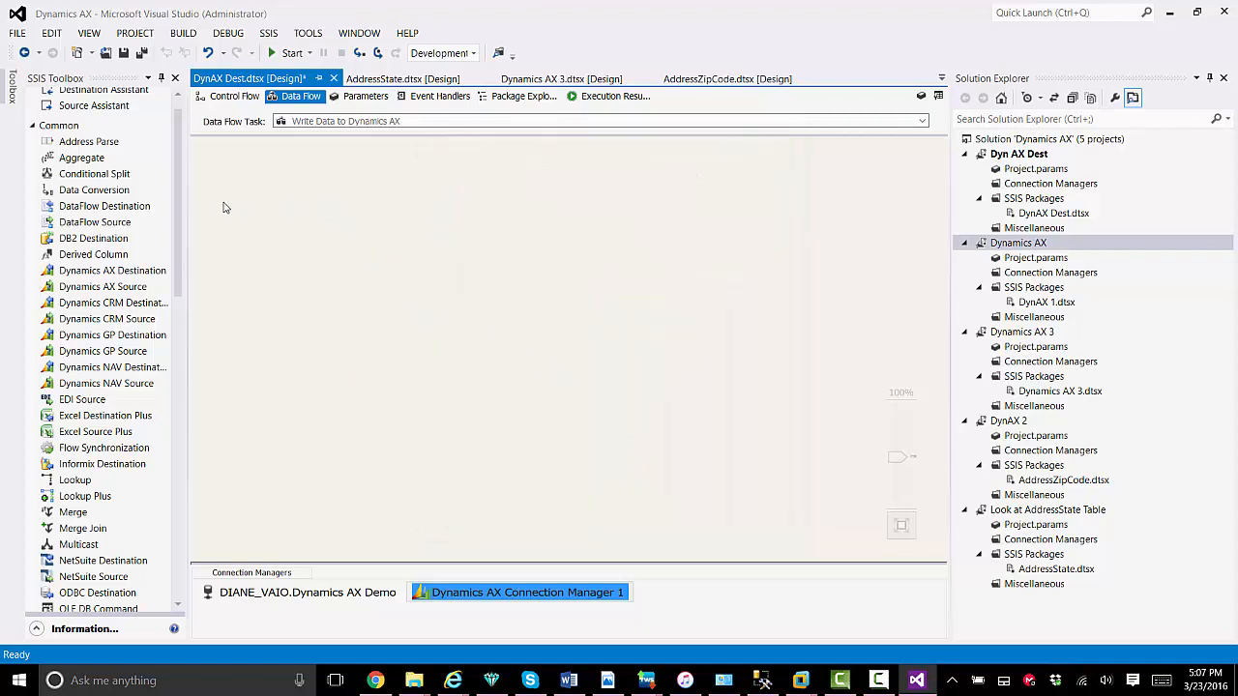
# Add an OLE DB Source to the data flow and have it read the [dbo].[AddressCountryRegionBackup] table
pyautogui.moveTo(178, 233); pyautogui.dragTo(243, 496)
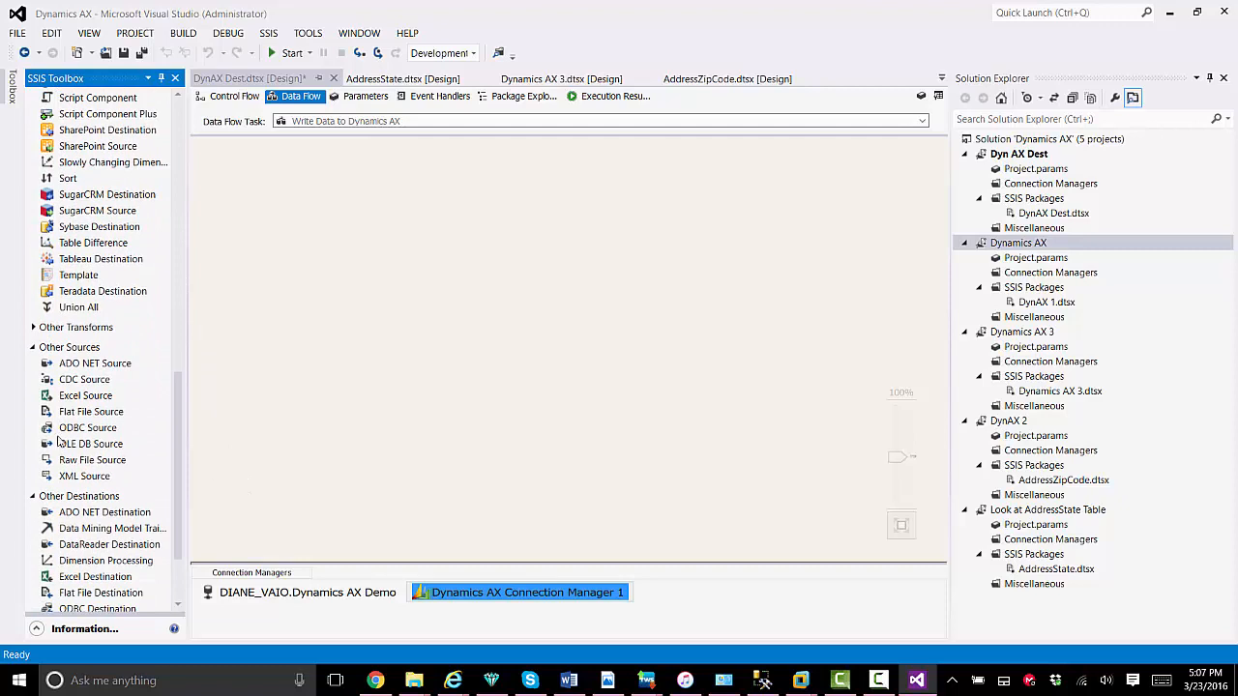
pyautogui.moveTo(117, 444); pyautogui.dragTo(238, 194)
pyautogui.click(452, 225)
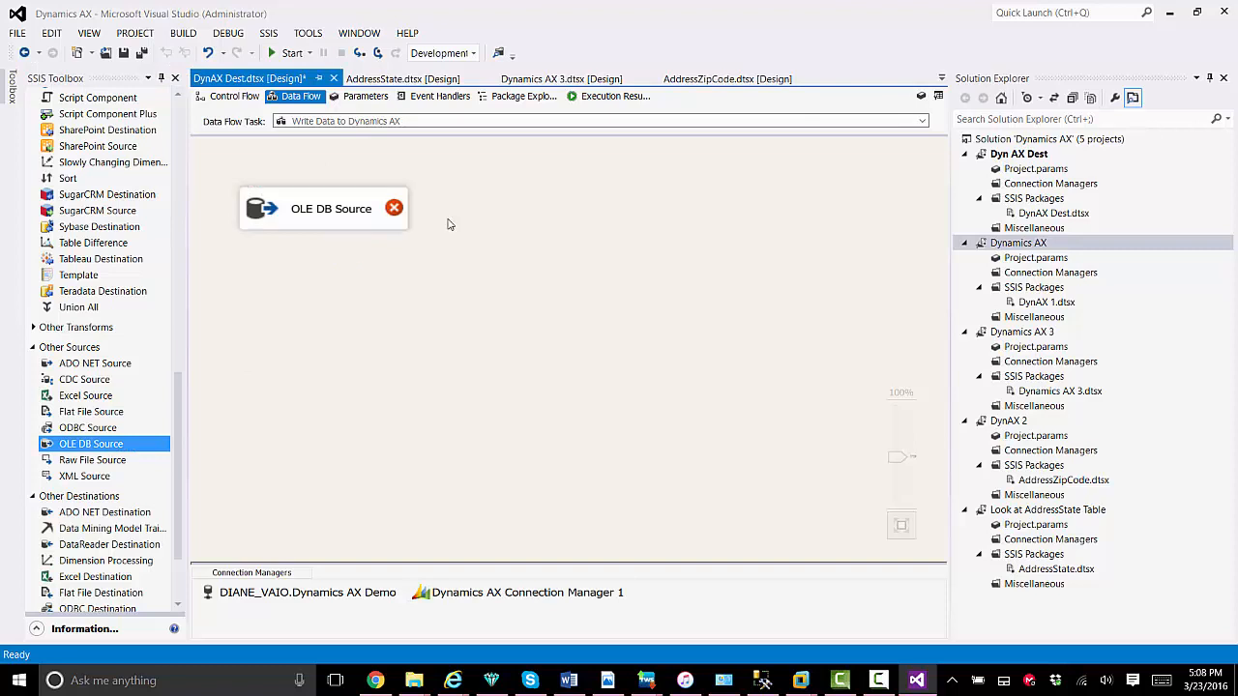
pyautogui.doubleClick(280, 209)
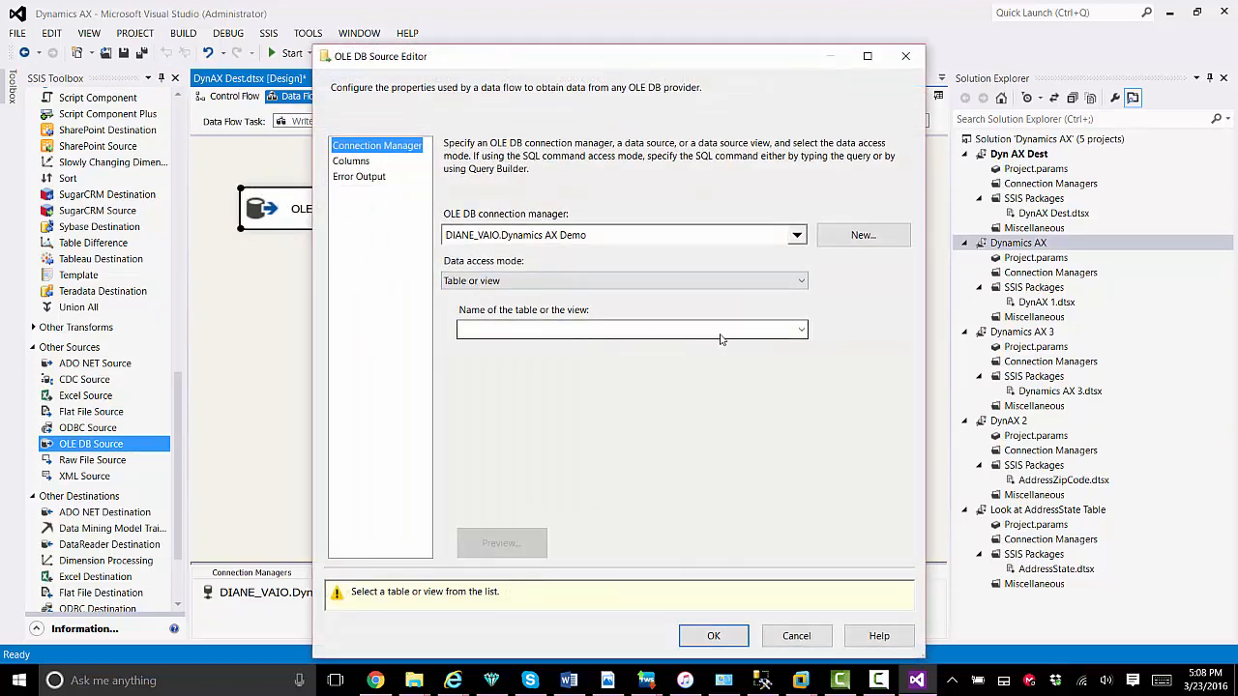
pyautogui.click(775, 331)
pyautogui.click(687, 346)
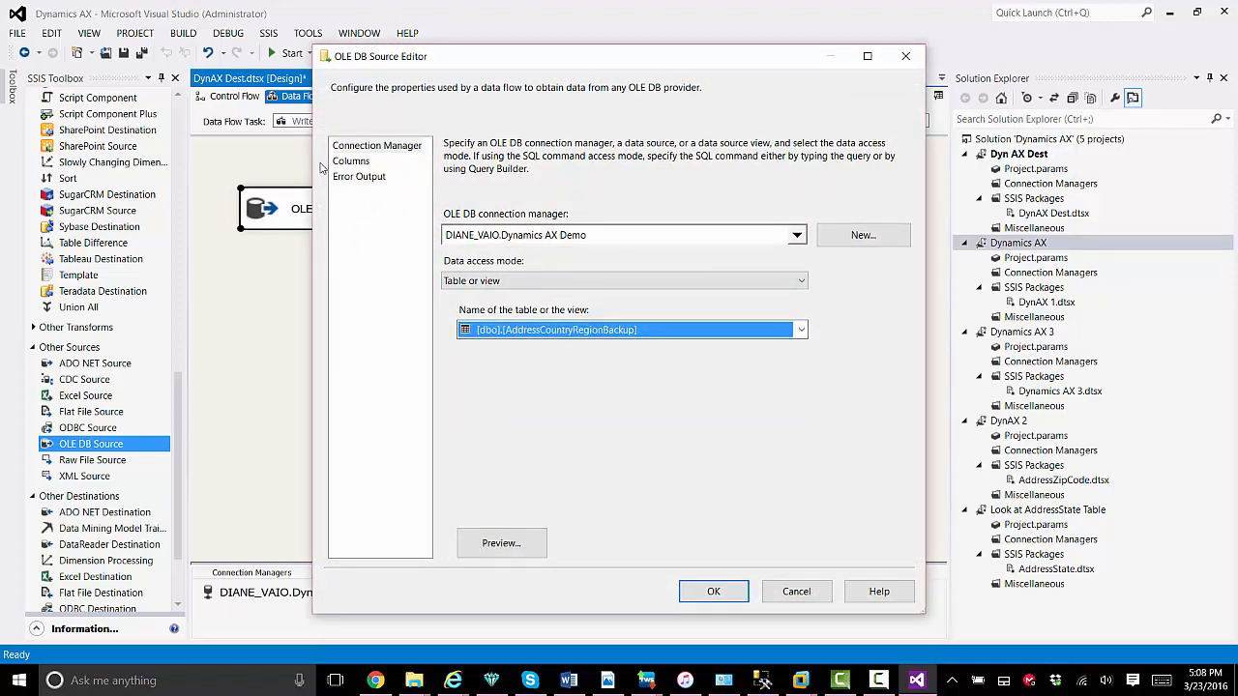
# Exclude the createdDateTime and Type columns from the OLE DB Source output and accept the source settings
pyautogui.click(349, 164)
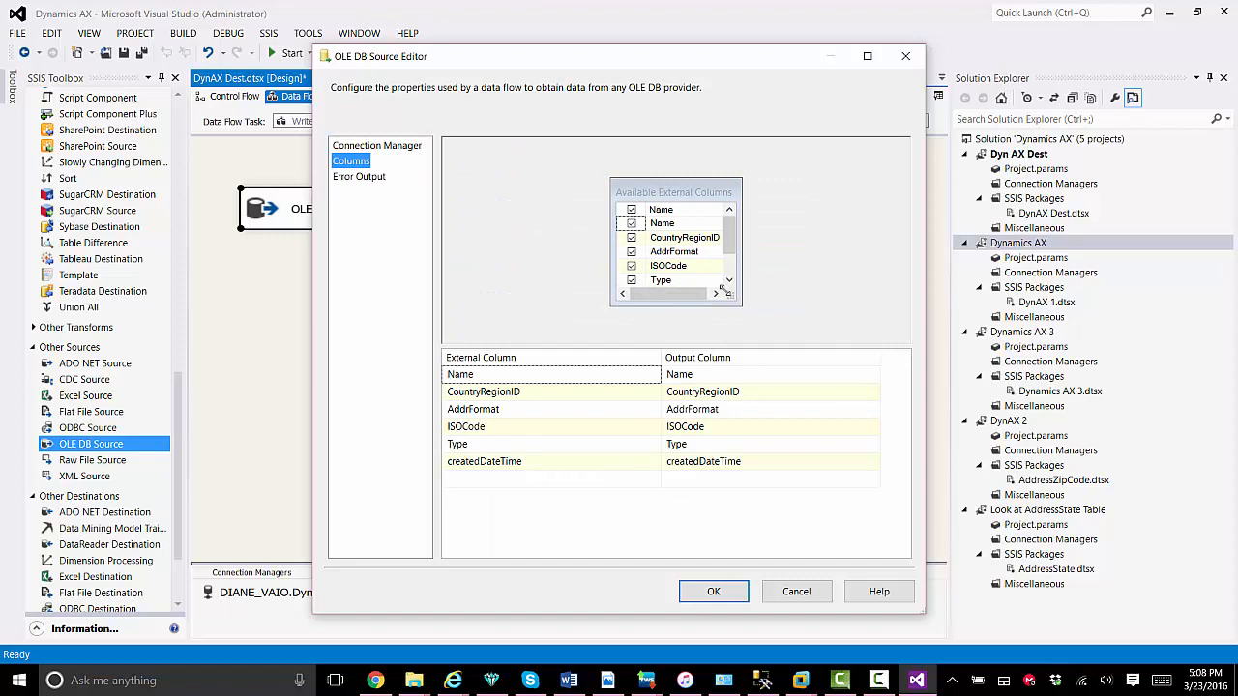
pyautogui.moveTo(740, 308); pyautogui.dragTo(746, 330)
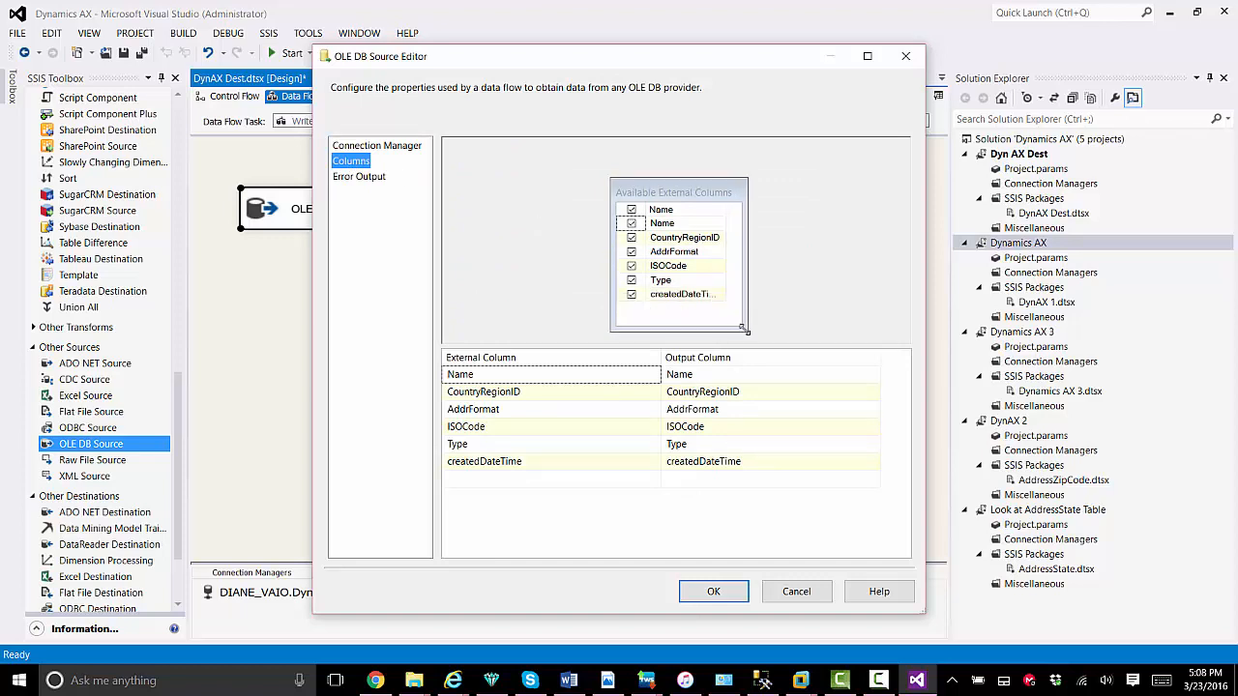
pyautogui.click(631, 295)
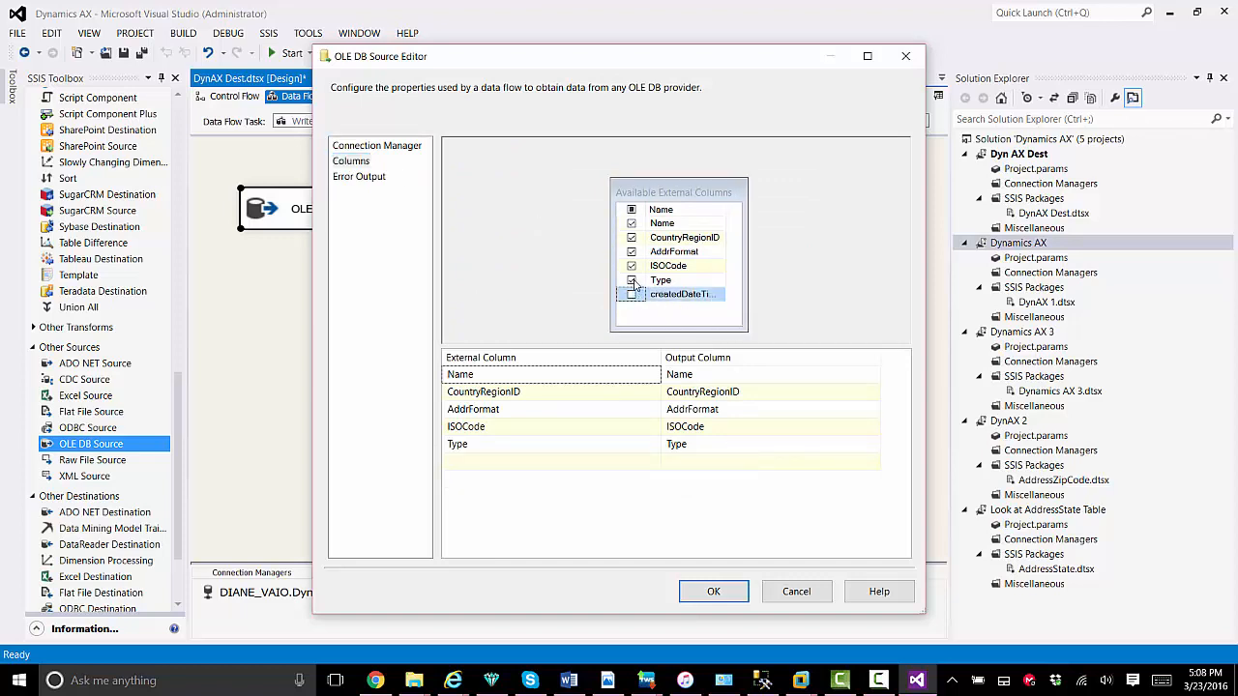
pyautogui.click(631, 281)
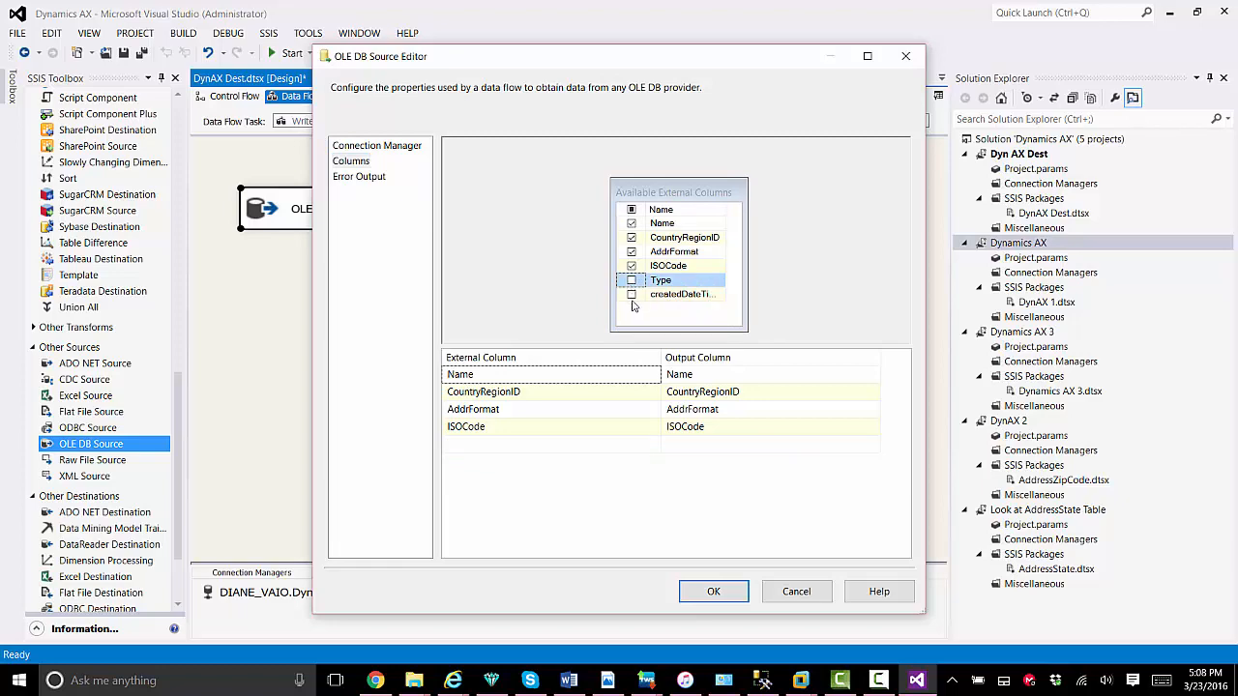
pyautogui.click(716, 589)
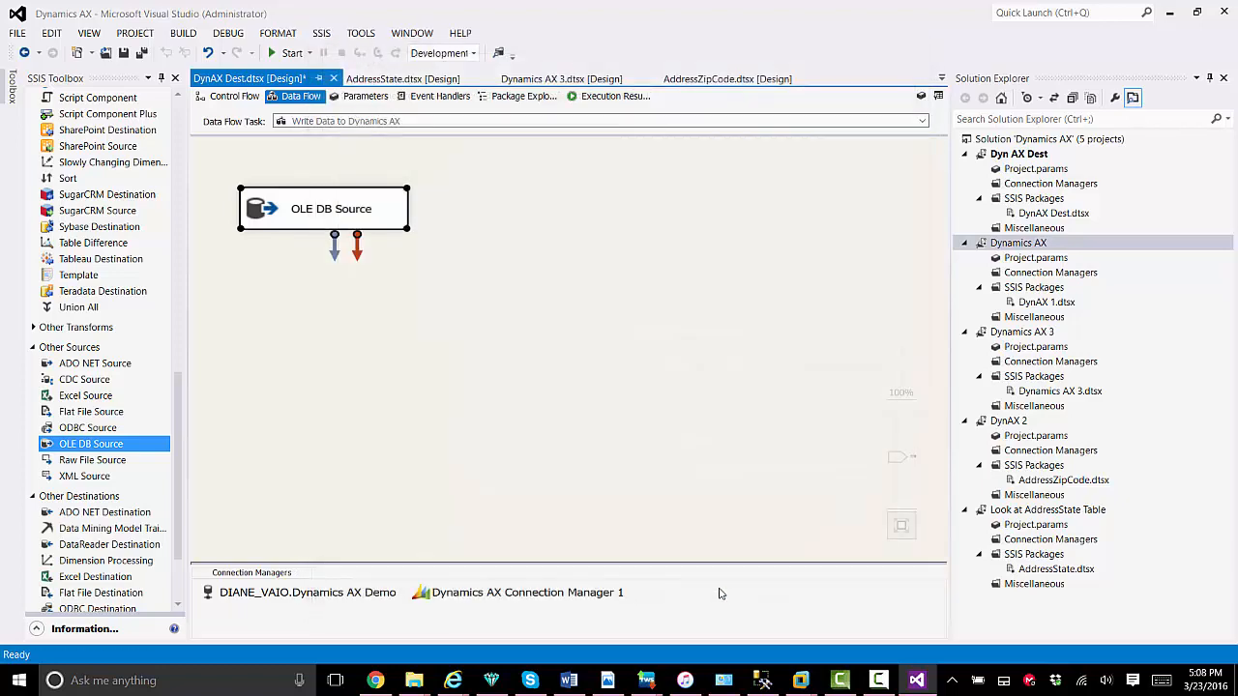
# Add a Dynamics AX Destination below the OLE DB Source and connect the source's data output to it
pyautogui.moveTo(184, 489); pyautogui.dragTo(182, 235)
pyautogui.moveTo(97, 248); pyautogui.dragTo(242, 272)
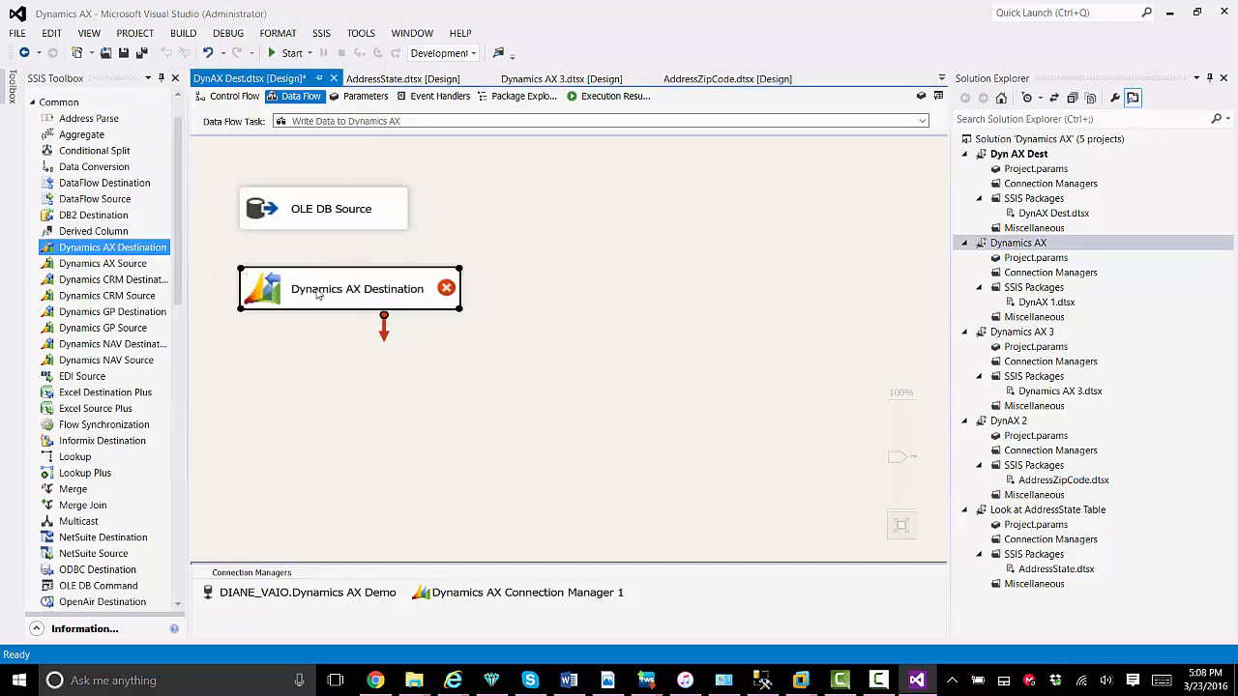
pyautogui.click(315, 225)
pyautogui.moveTo(336, 254); pyautogui.dragTo(337, 277)
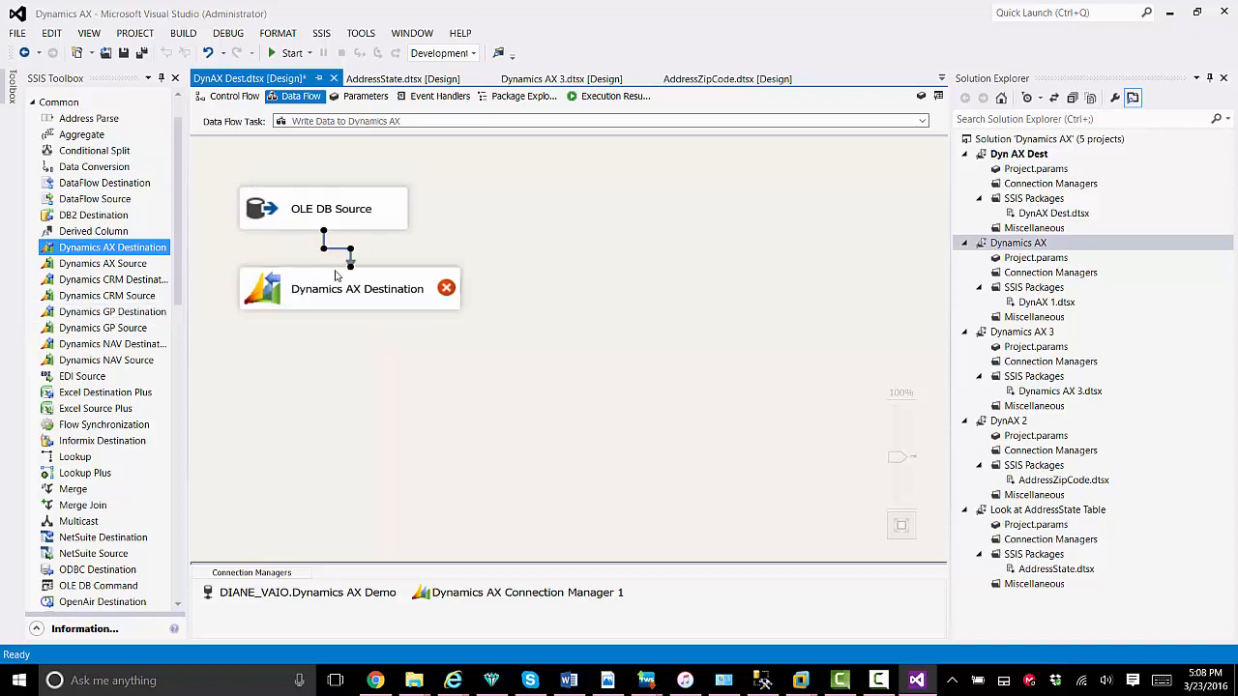
# Assign Dynamics AX Connection Manager 1 as the connection of the Dynamics AX Destination
pyautogui.doubleClick(340, 294)
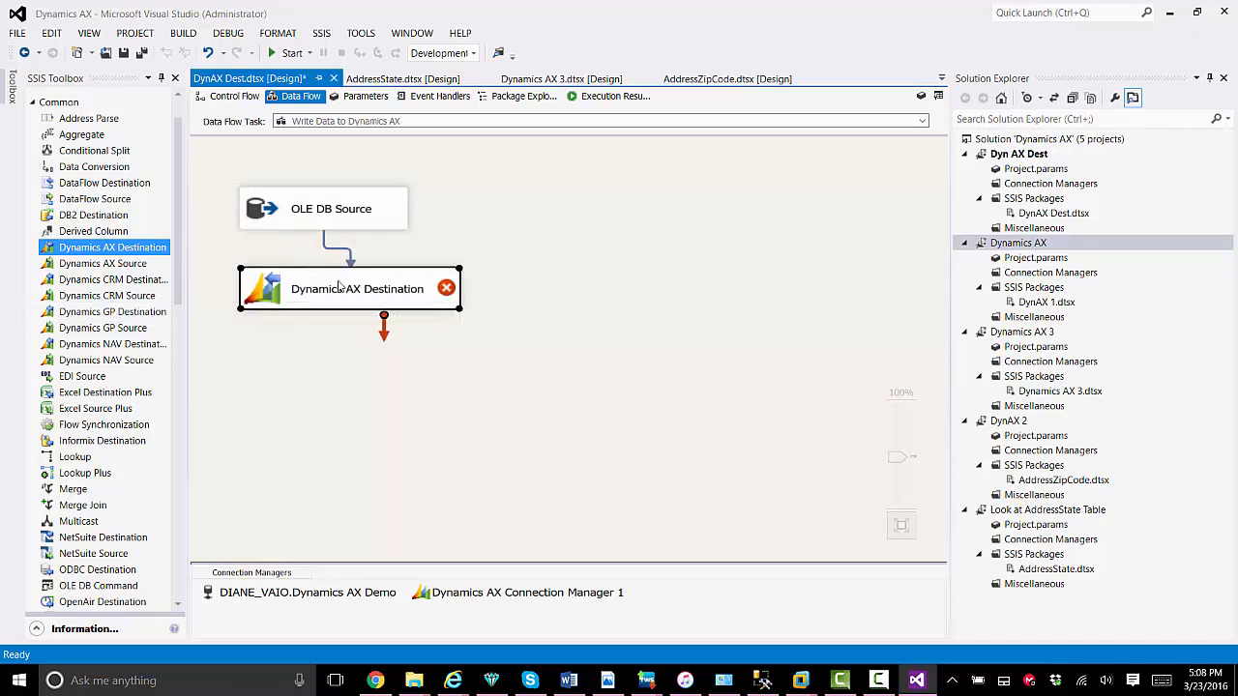
pyautogui.click(493, 238)
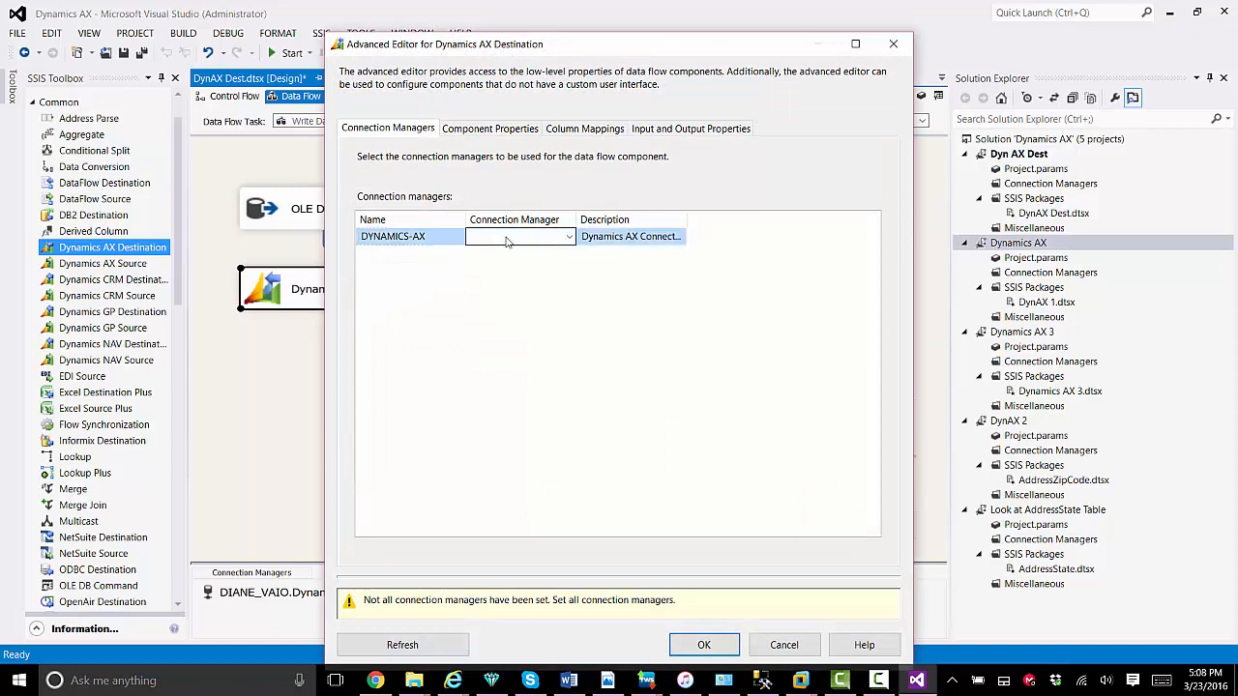
pyautogui.click(571, 239)
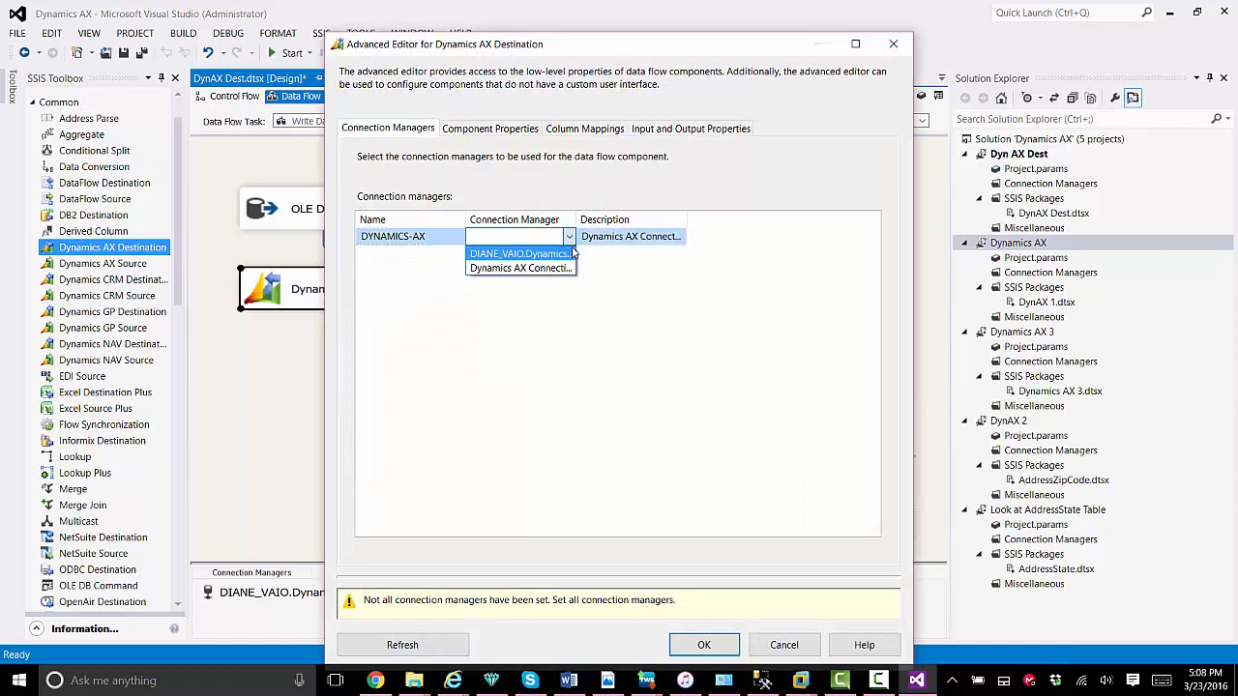
pyautogui.click(564, 268)
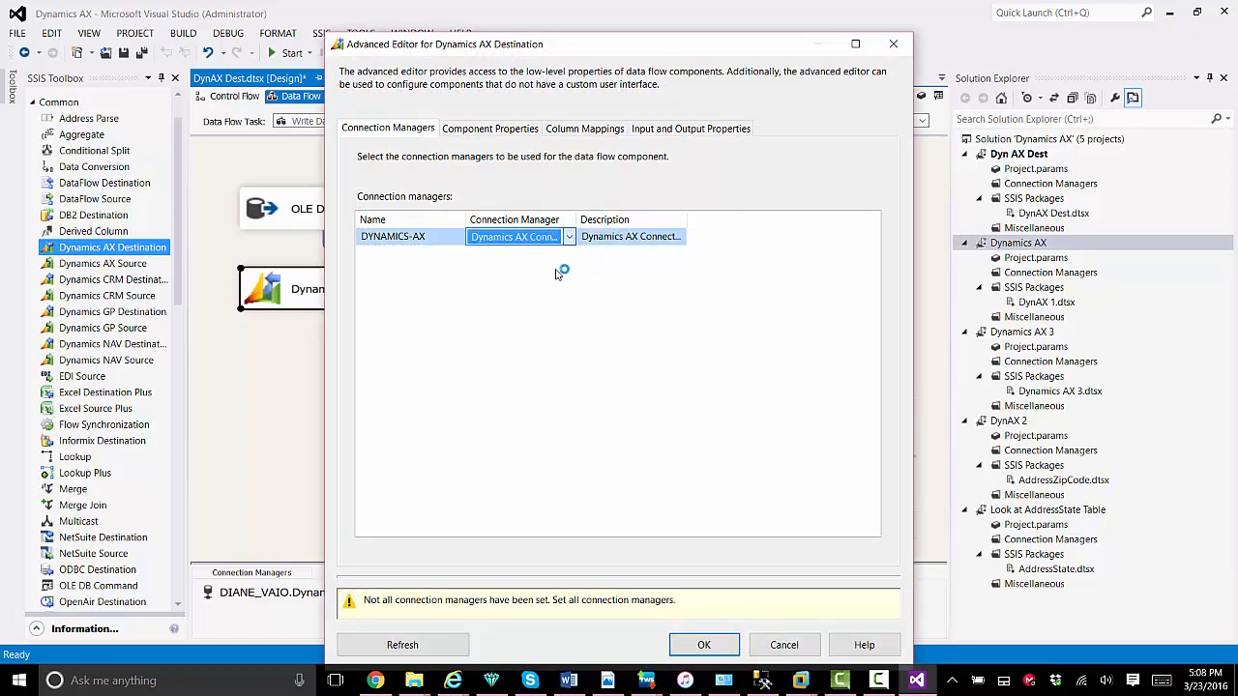
# Set the DestinationTable property of the Dynamics AX Destination to AddressCountryRegion
pyautogui.click(509, 132)
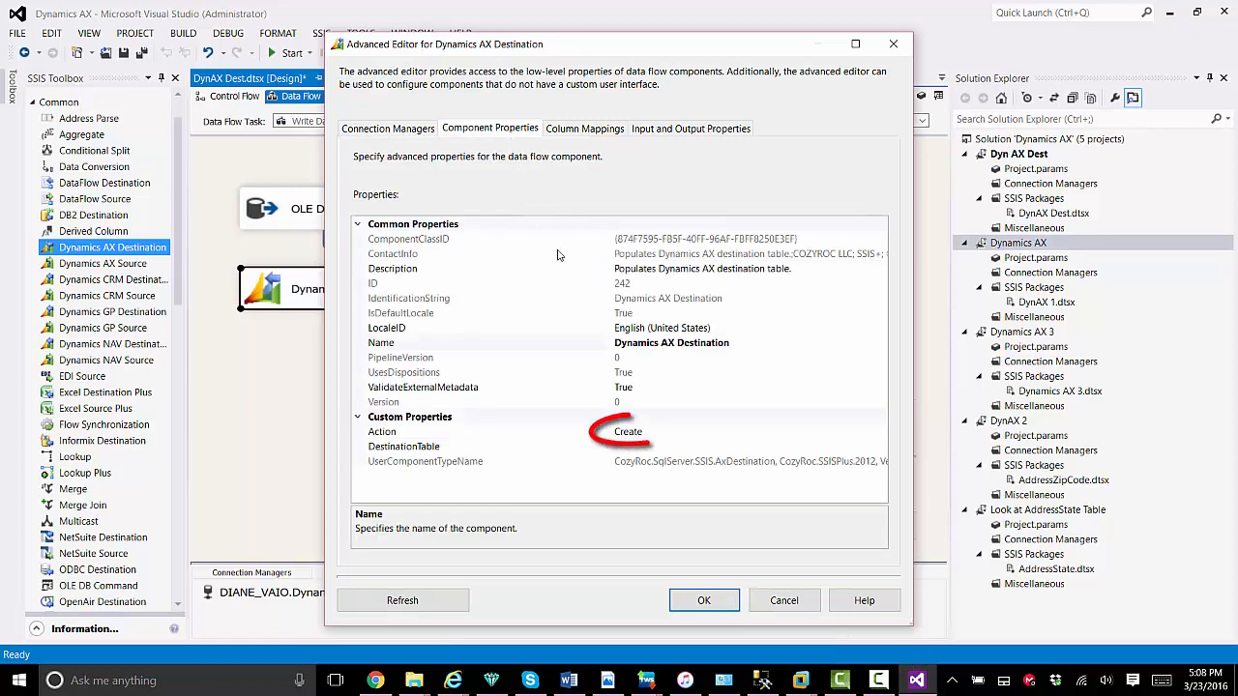
pyautogui.click(637, 447)
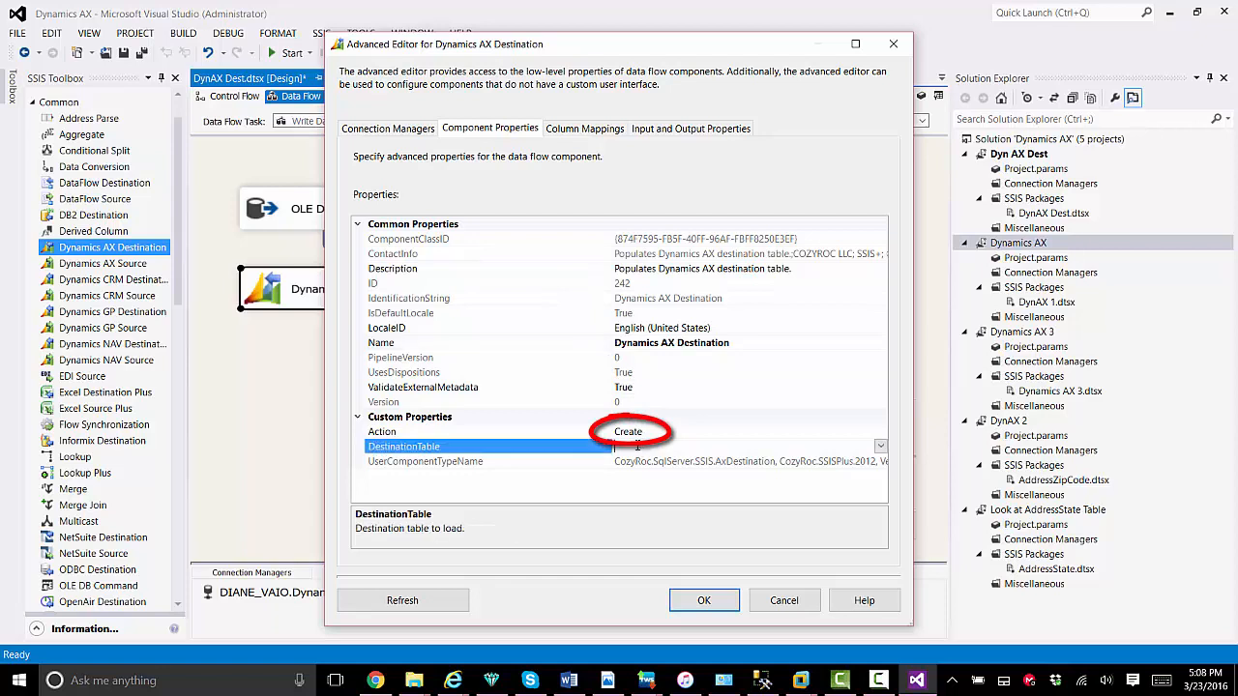
pyautogui.click(880, 448)
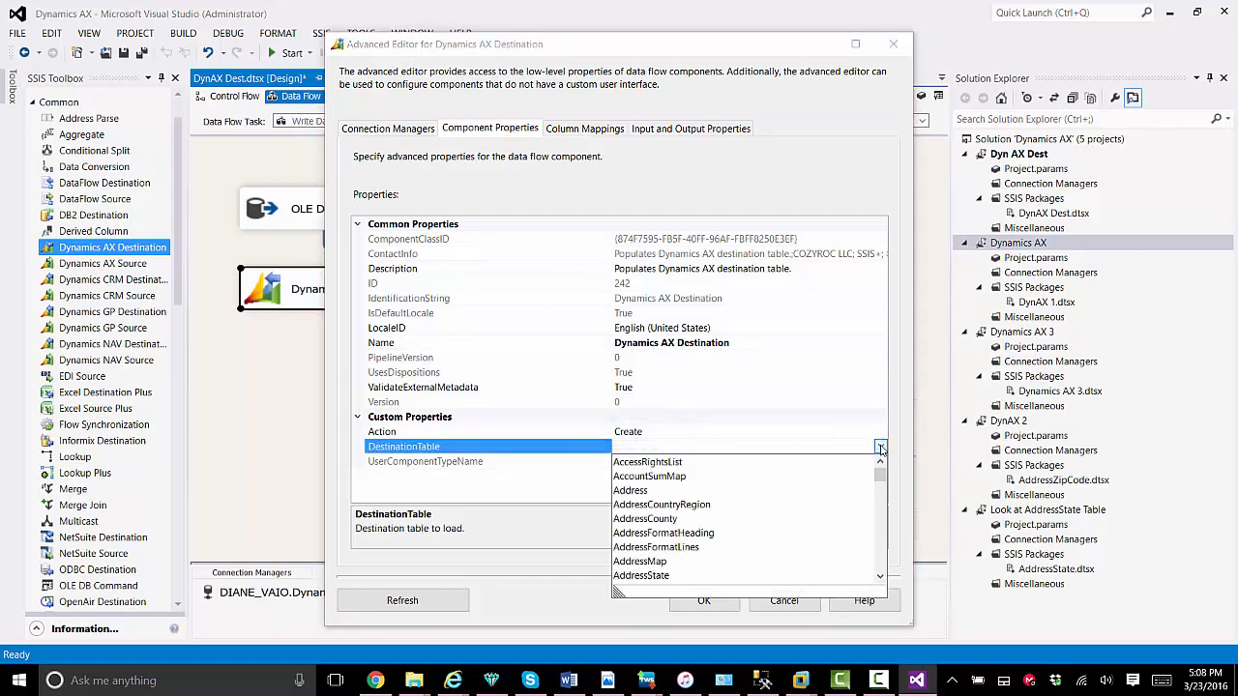
pyautogui.click(701, 507)
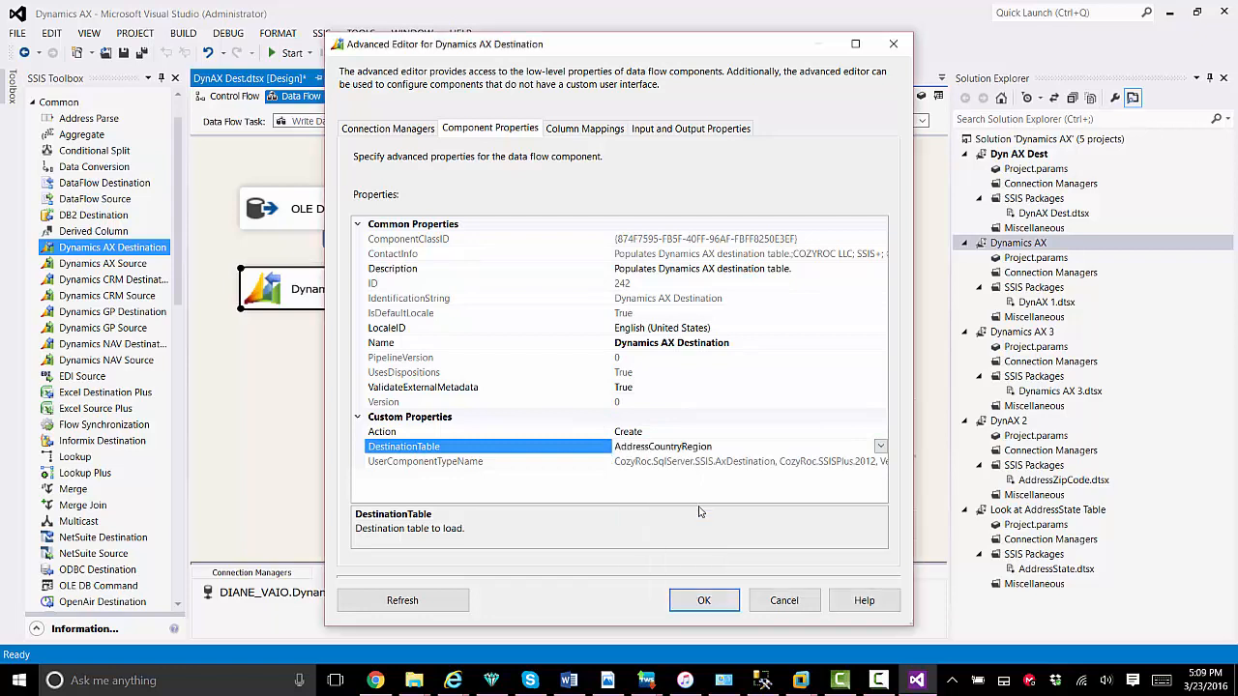
# Review the column mappings between input and destination columns and accept the Dynamics AX Destination settings
pyautogui.click(585, 129)
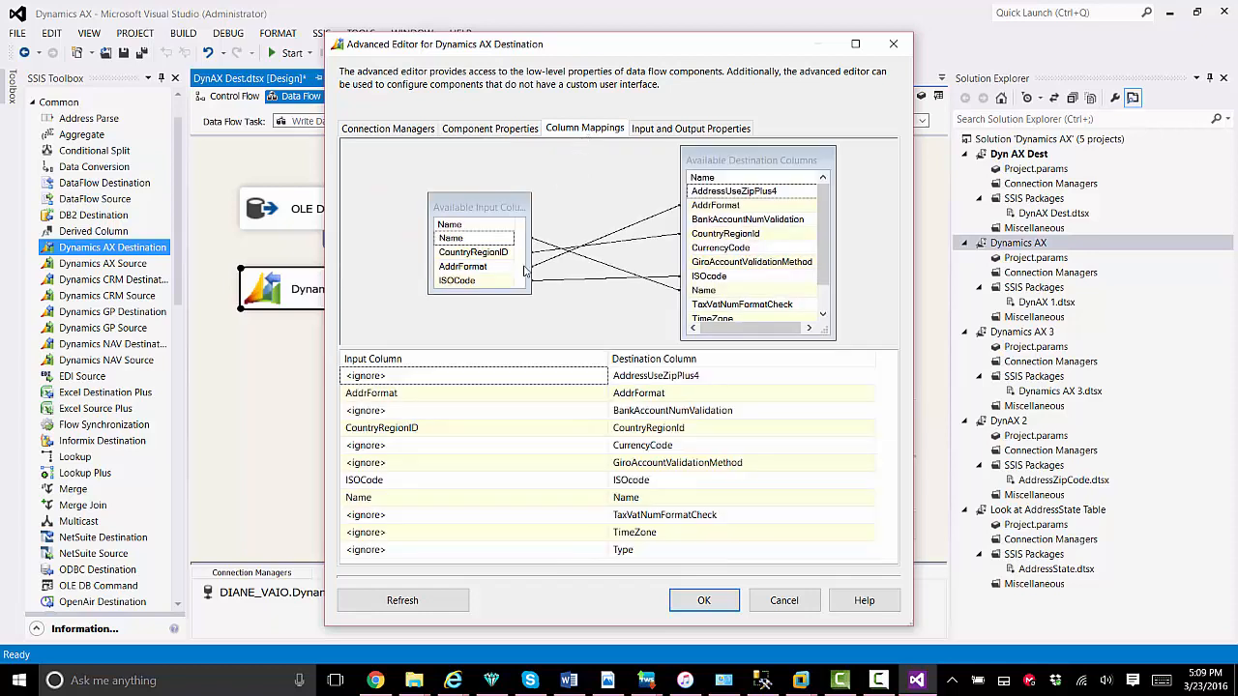
pyautogui.moveTo(530, 292); pyautogui.dragTo(530, 307)
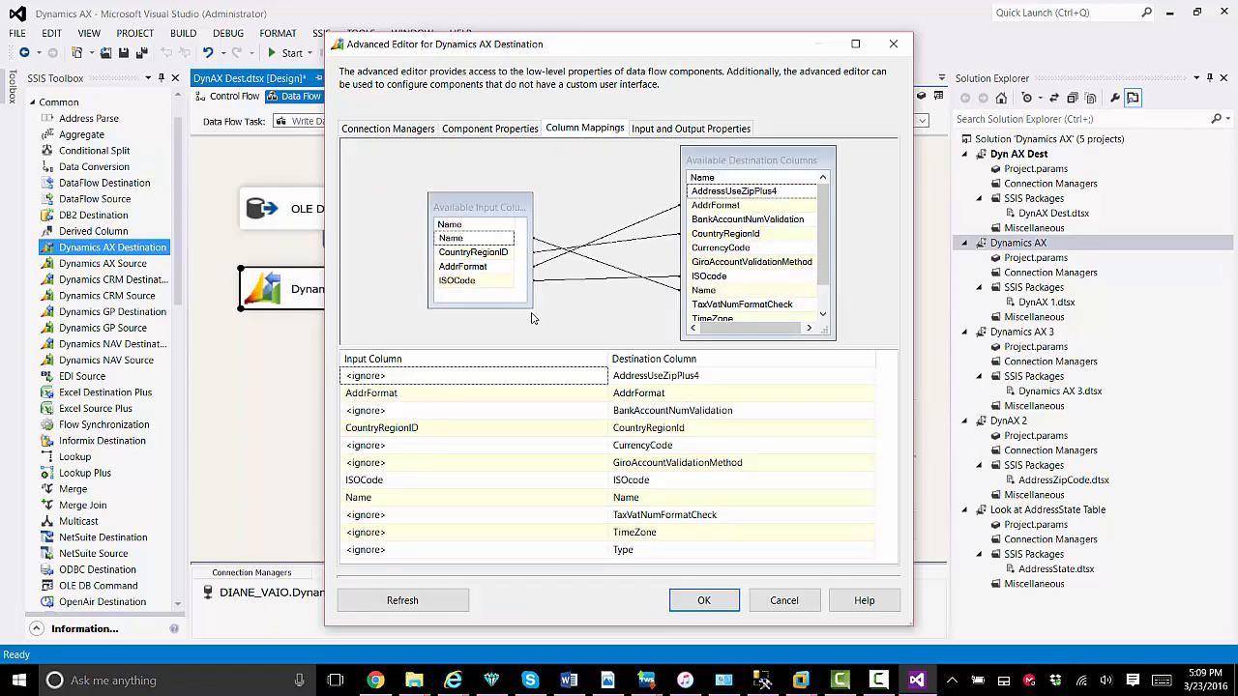
pyautogui.click(711, 601)
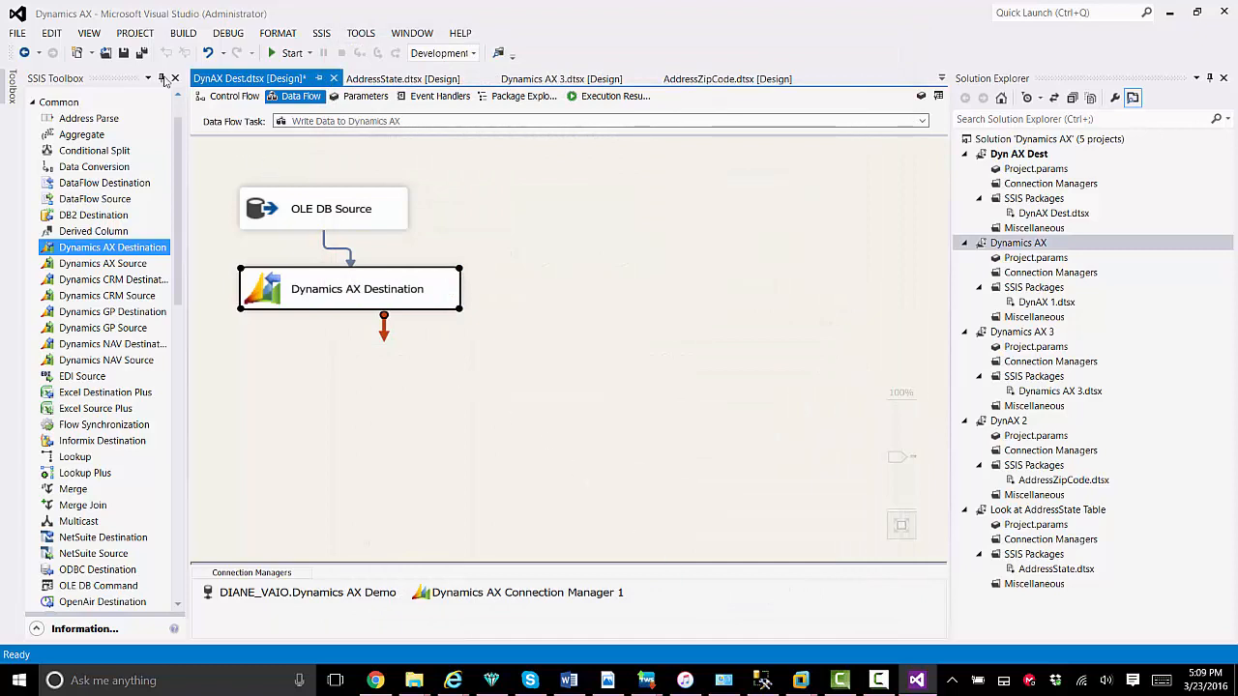
# Save all files, run the DynAX Dest package, and stop debugging once the execution completes
pyautogui.click(143, 54)
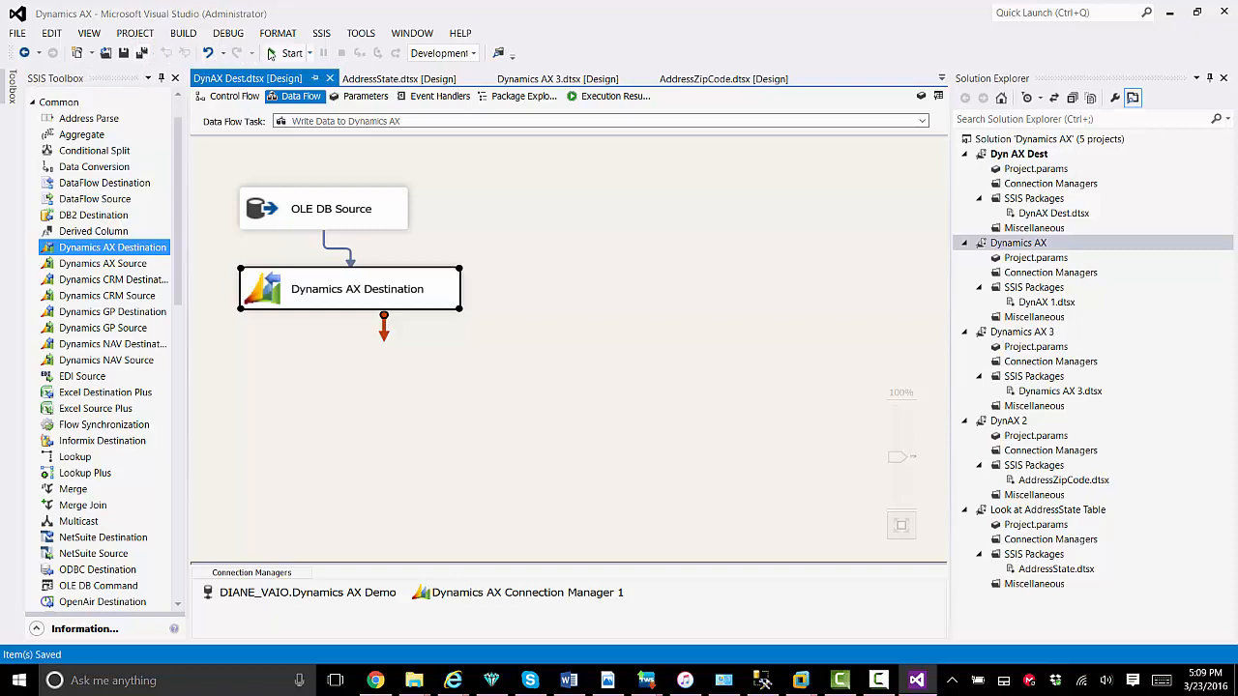
pyautogui.click(286, 54)
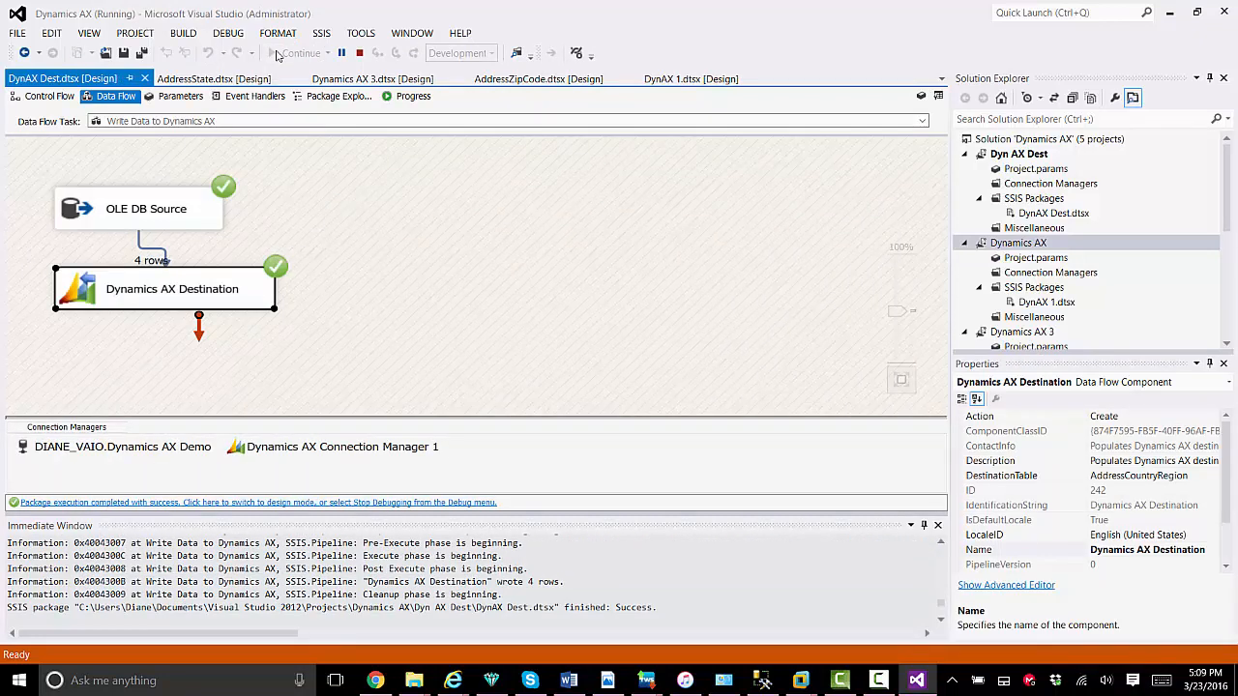
pyautogui.click(360, 56)
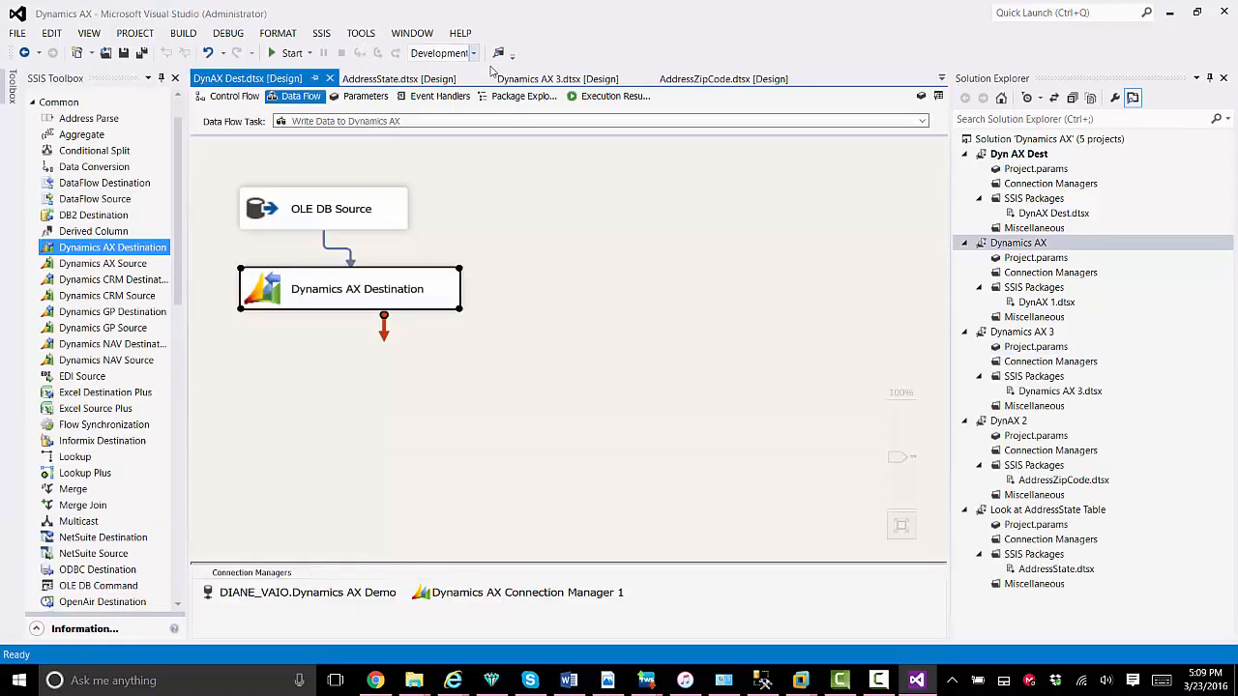
# Review the package's execution results and open the Country/region address setup in Microsoft Dynamics AX to check the written records
pyautogui.click(607, 98)
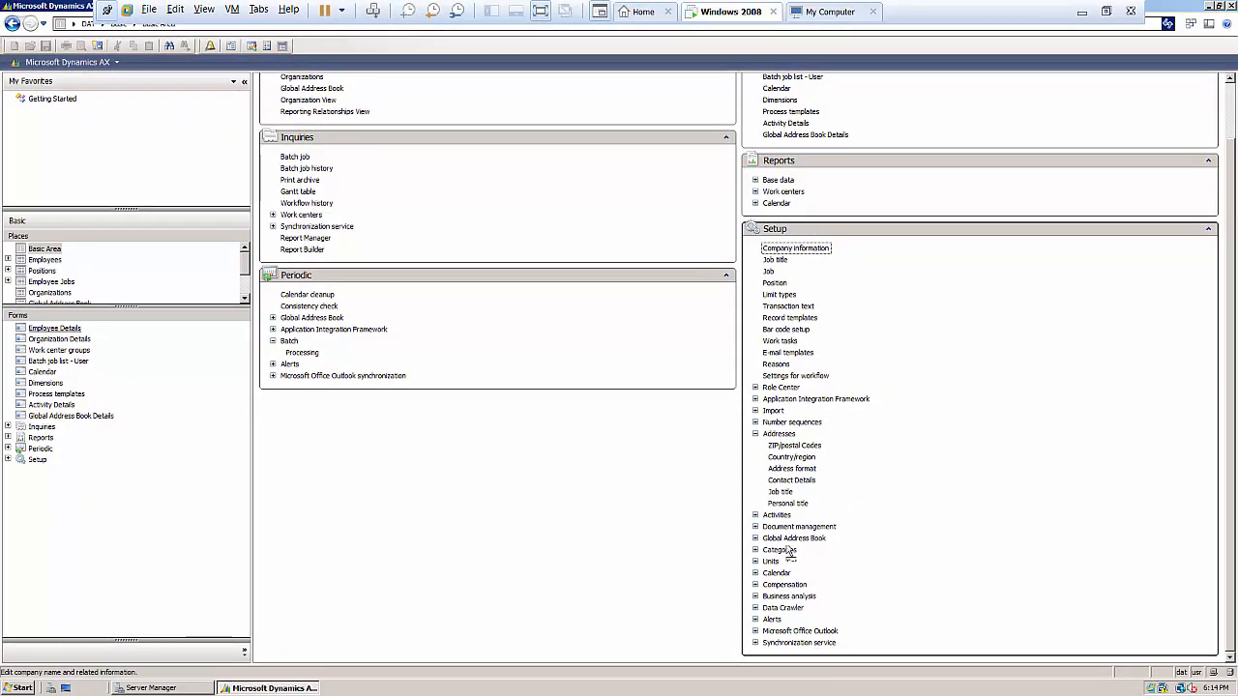
pyautogui.click(789, 459)
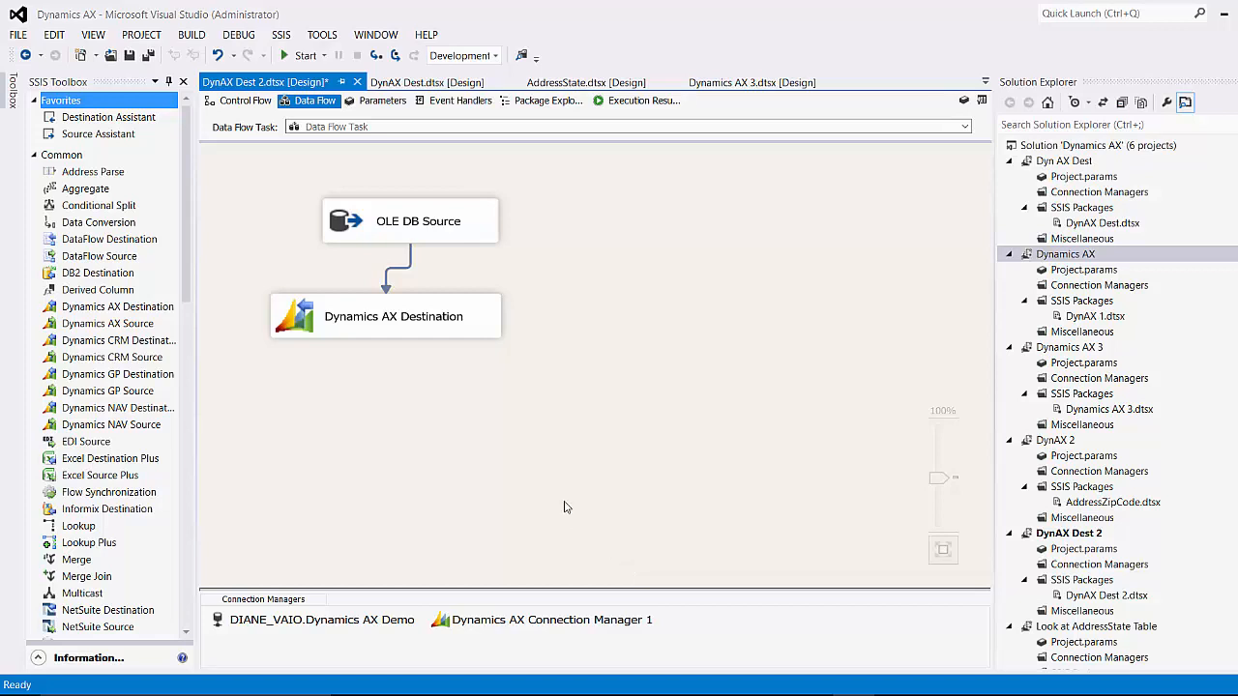
# Examine the column mappings of the Dynamics AX Destination in the DynAX Dest 2 package, enlarging the input and destination column lists
pyautogui.click(474, 324)
pyautogui.doubleClick(474, 324)
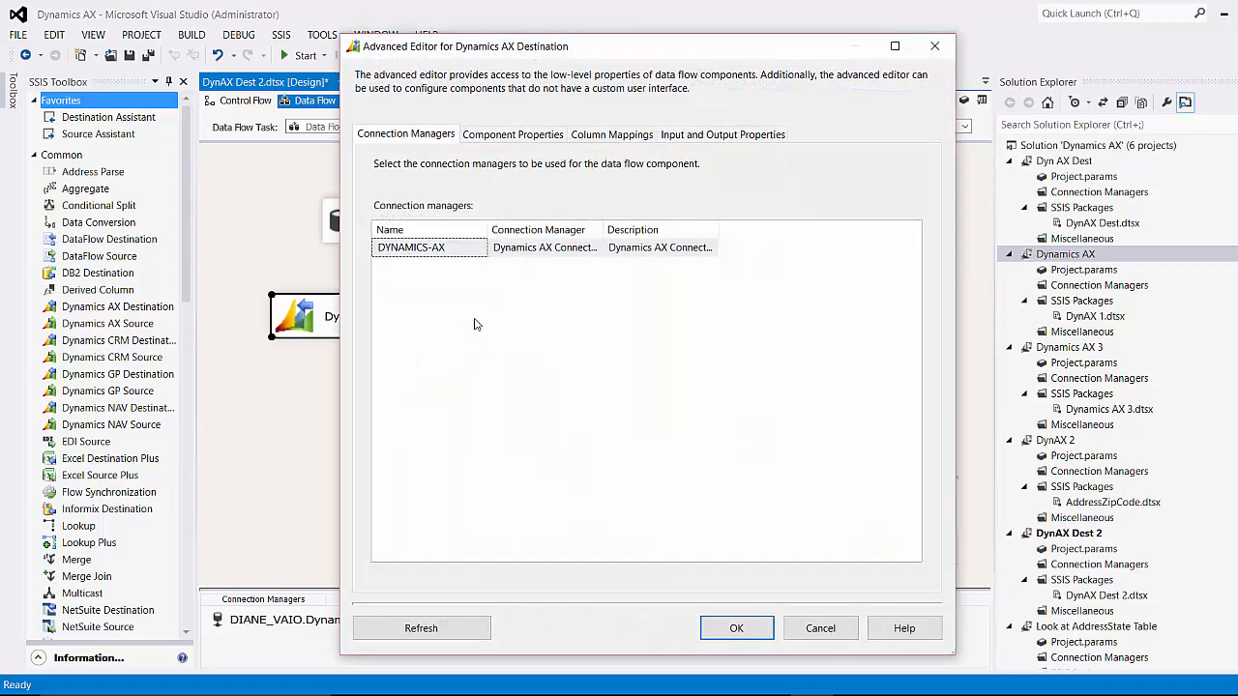
pyautogui.click(626, 135)
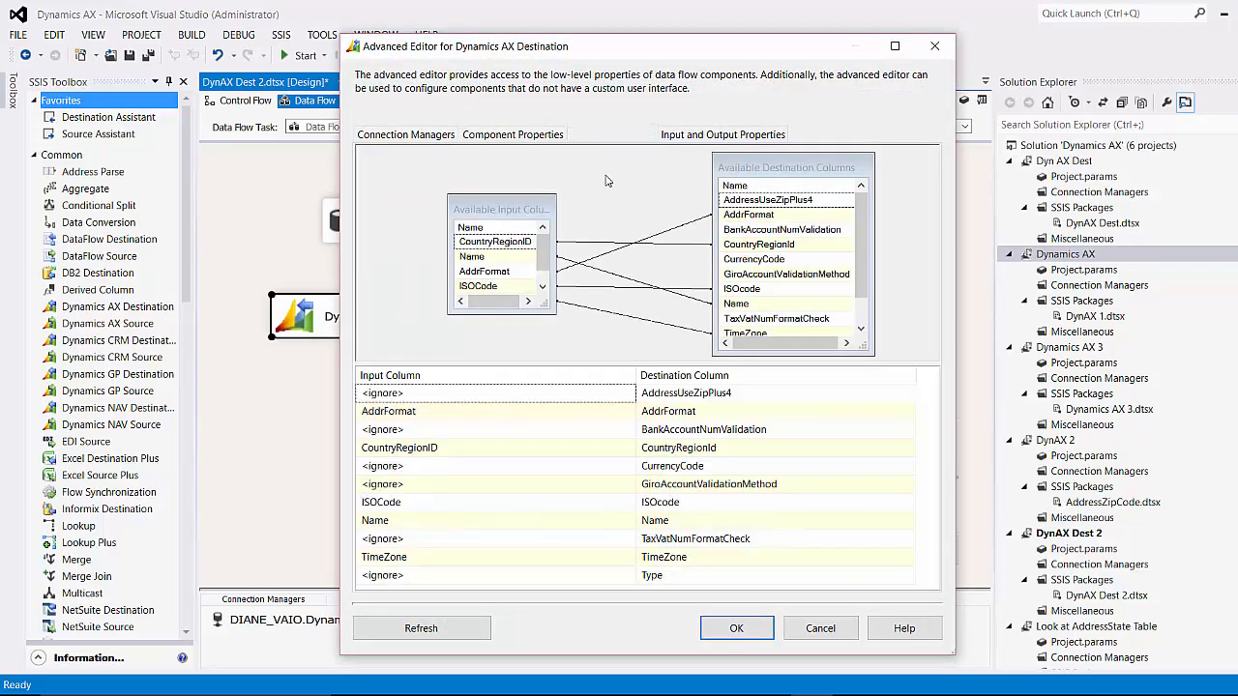
pyautogui.moveTo(555, 315); pyautogui.dragTo(554, 331)
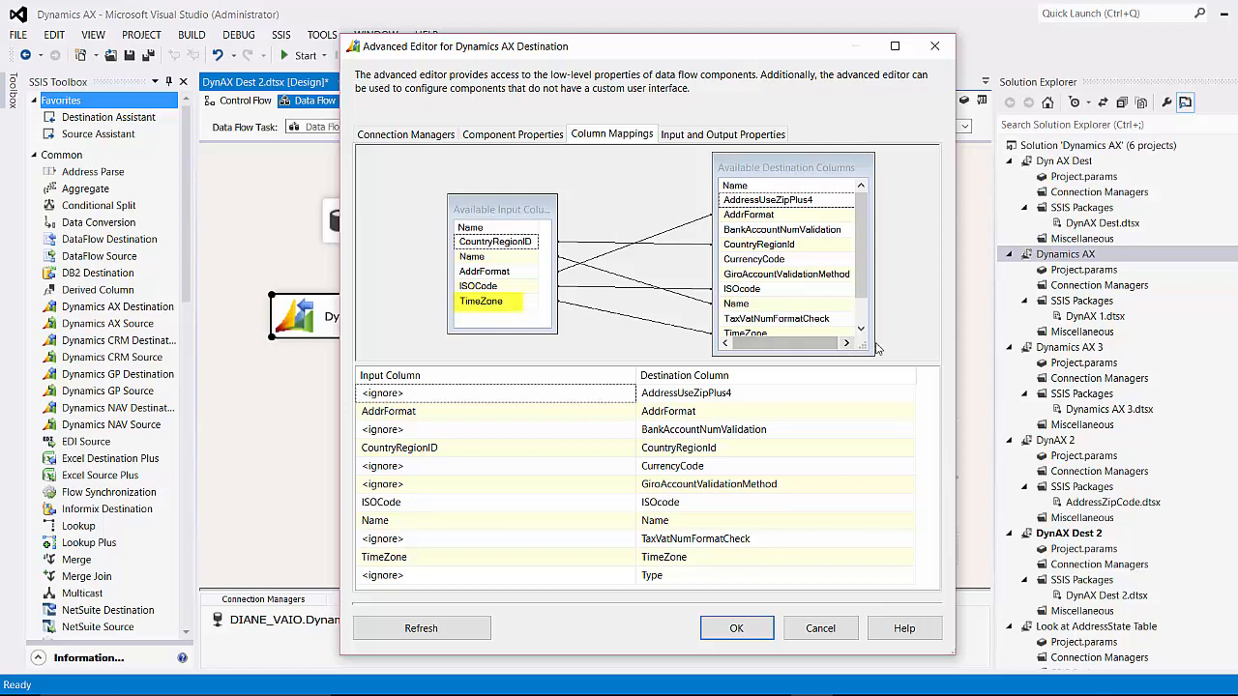
pyautogui.moveTo(874, 355); pyautogui.dragTo(875, 360)
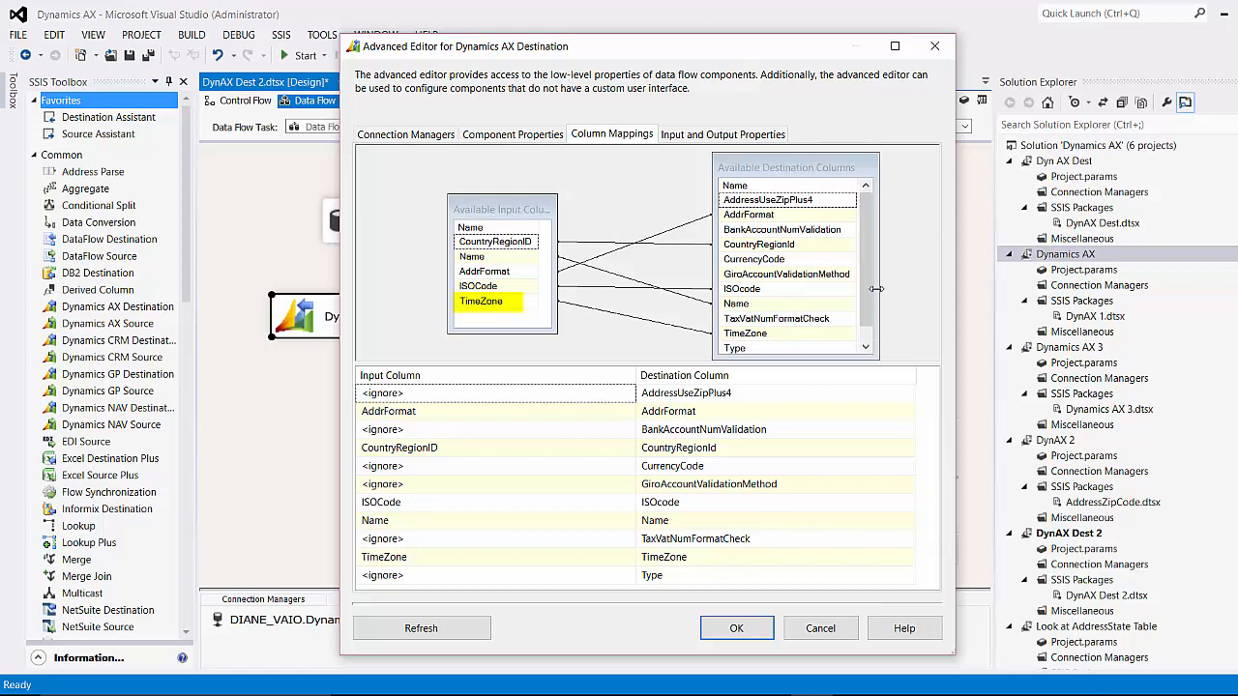
# Set ErrorRowDisposition of the Dynamics AX Destination Input to RD_RedirectRow and accept the component settings
pyautogui.click(725, 135)
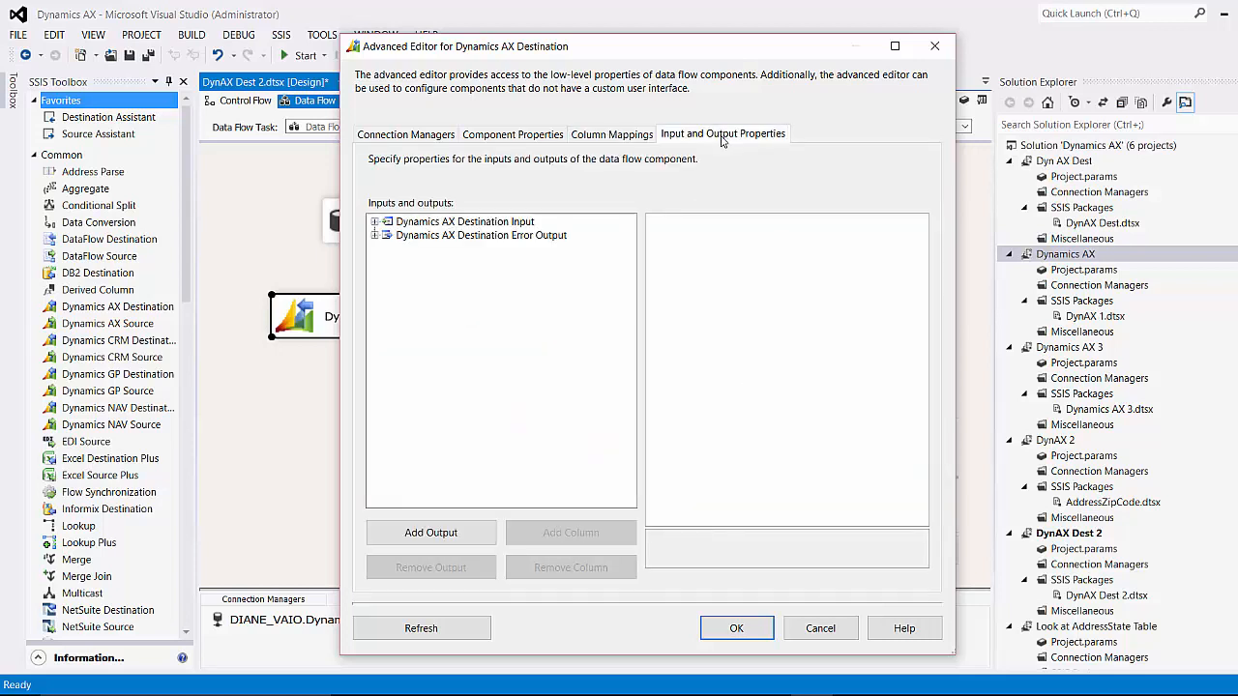
pyautogui.click(491, 222)
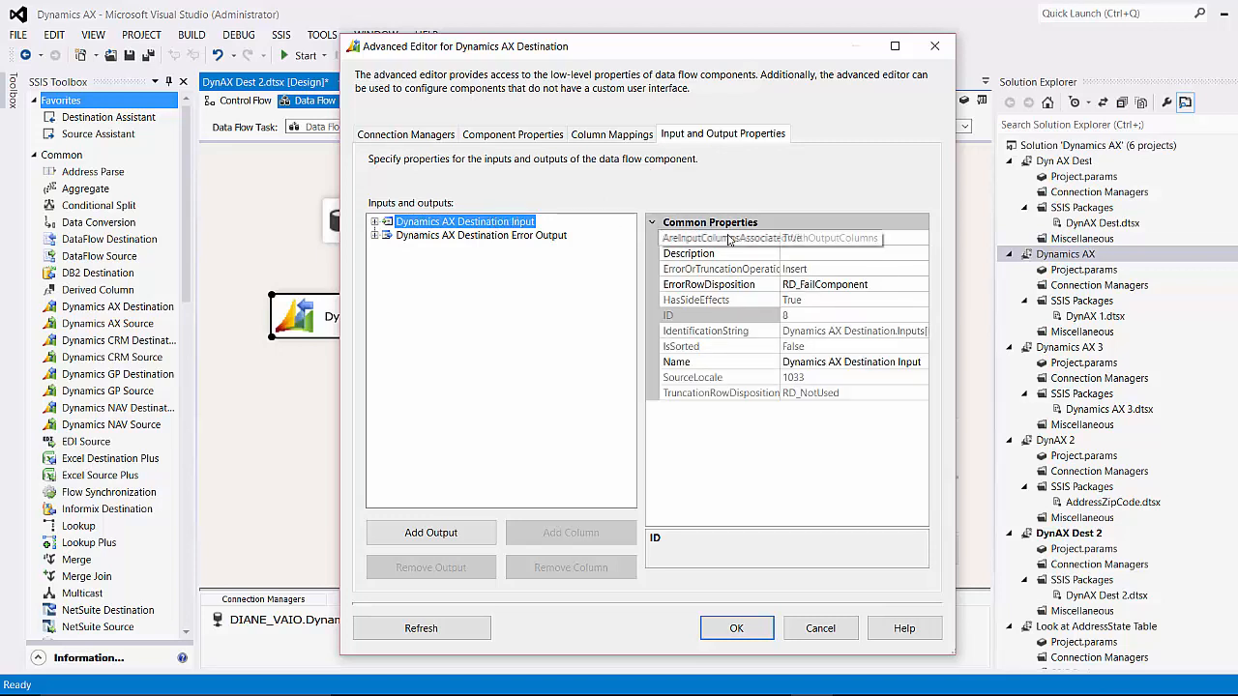
pyautogui.click(840, 287)
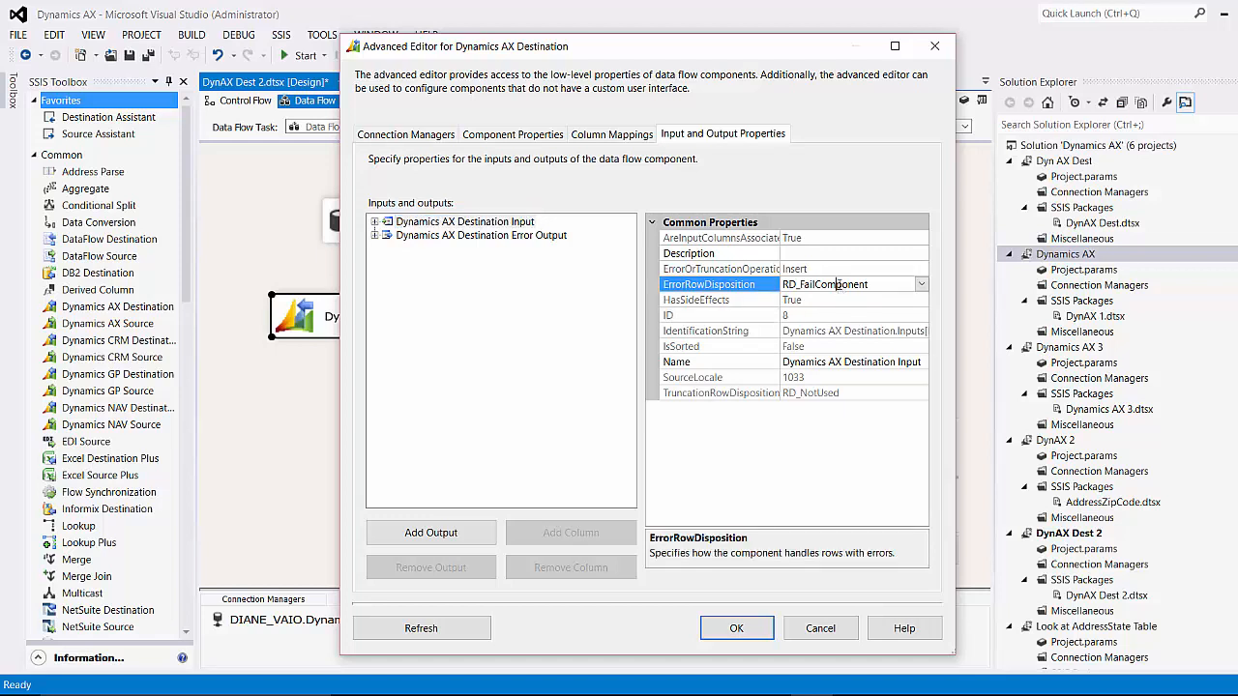
pyautogui.click(922, 285)
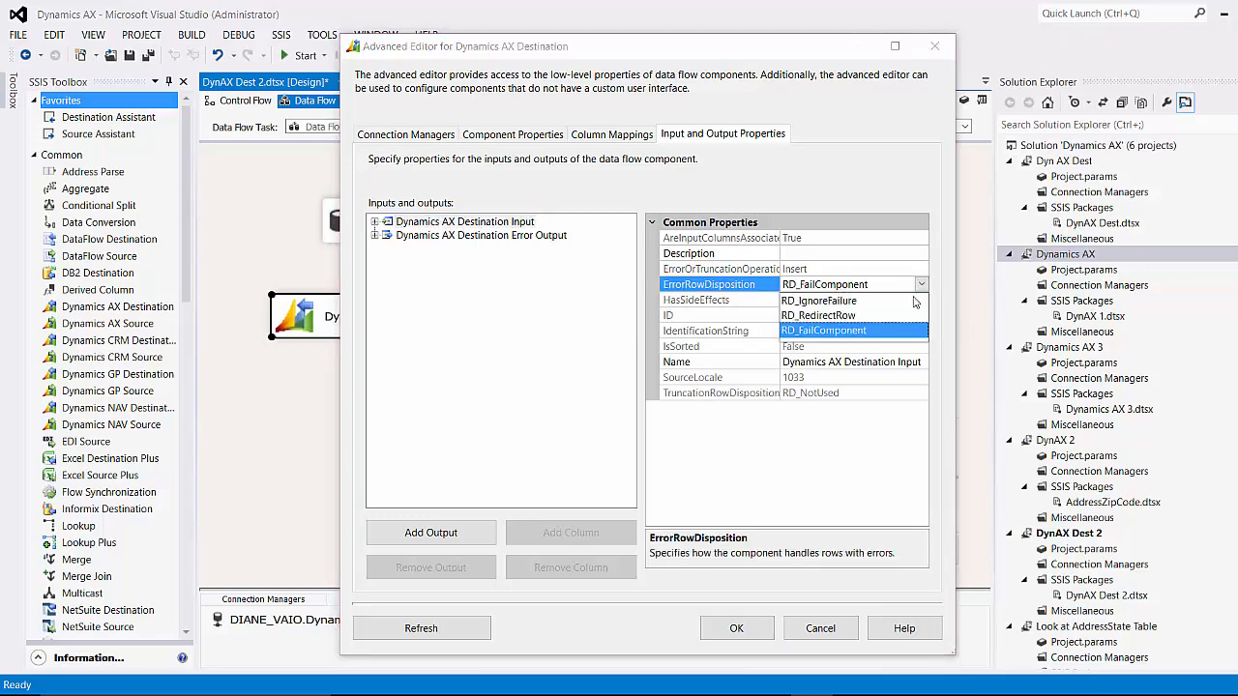
pyautogui.click(852, 317)
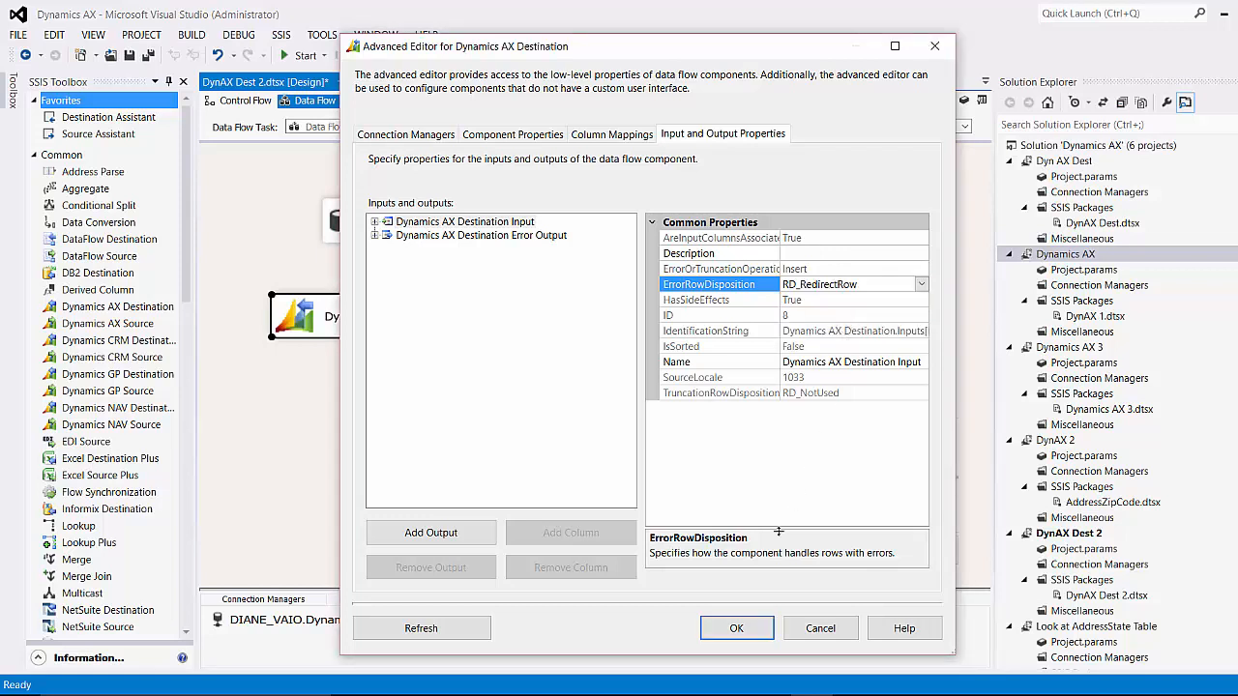
pyautogui.click(752, 634)
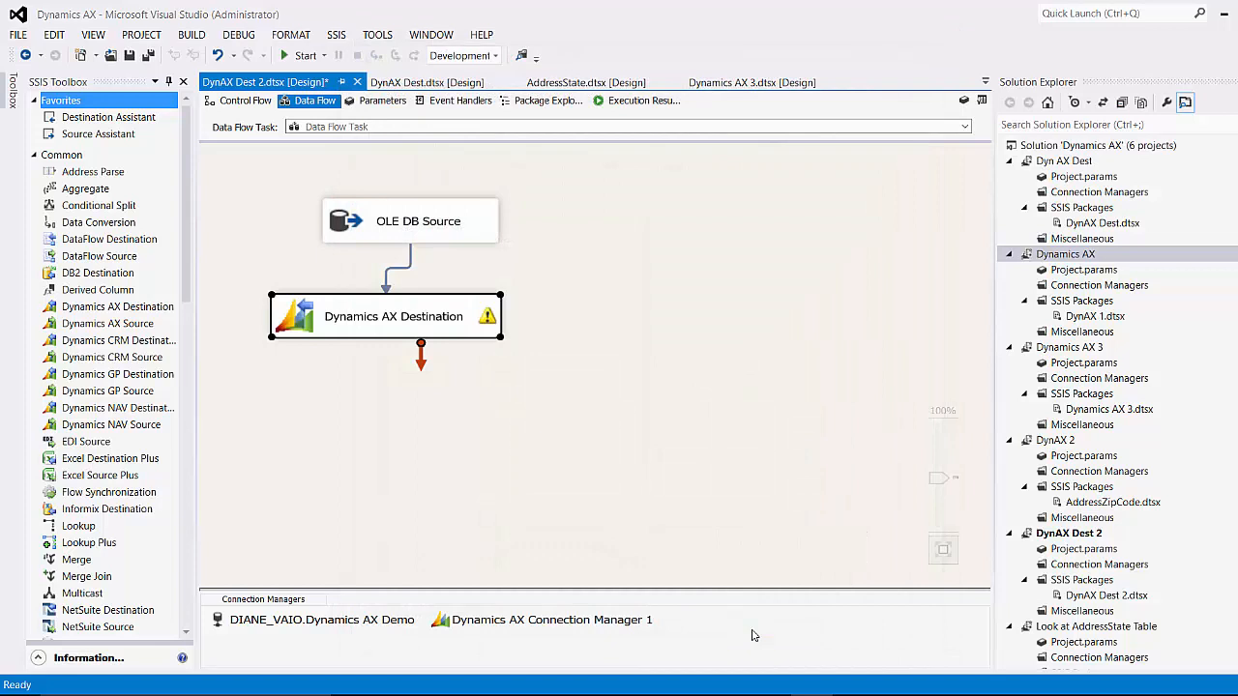
# Add an EXCEL+ connection manager to the package for the Dynamics AX Error Records workbook and test the connection
pyautogui.rightClick(753, 635)
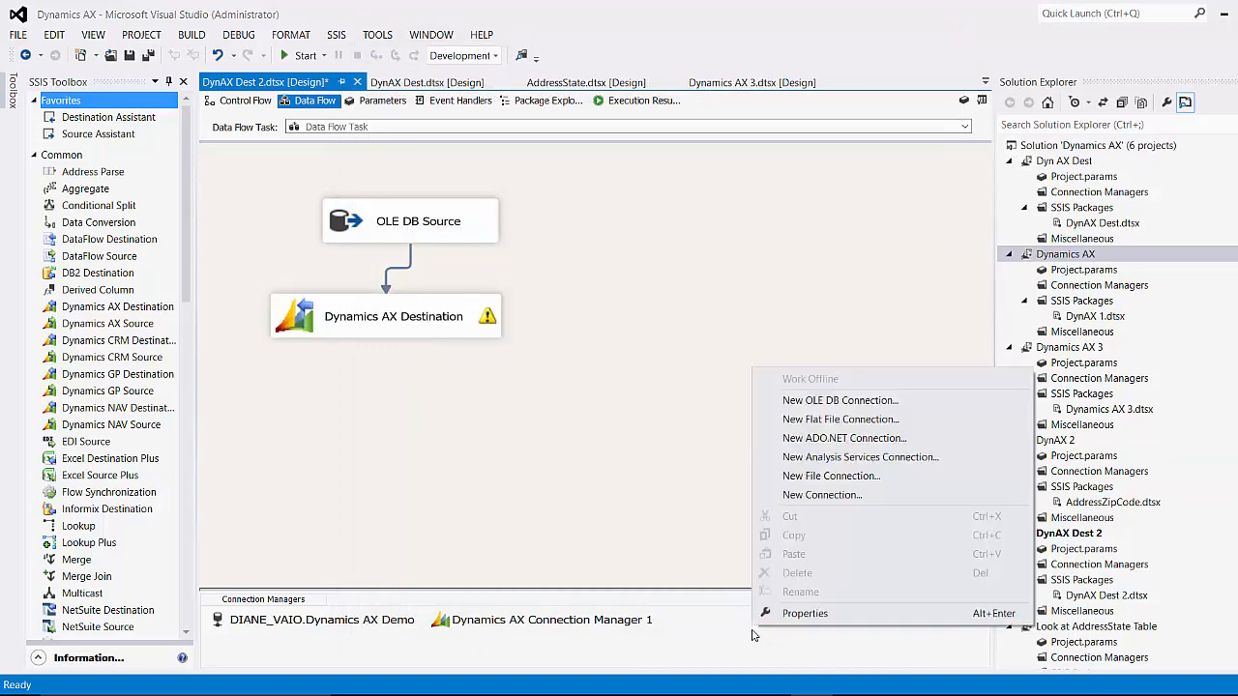
pyautogui.click(823, 497)
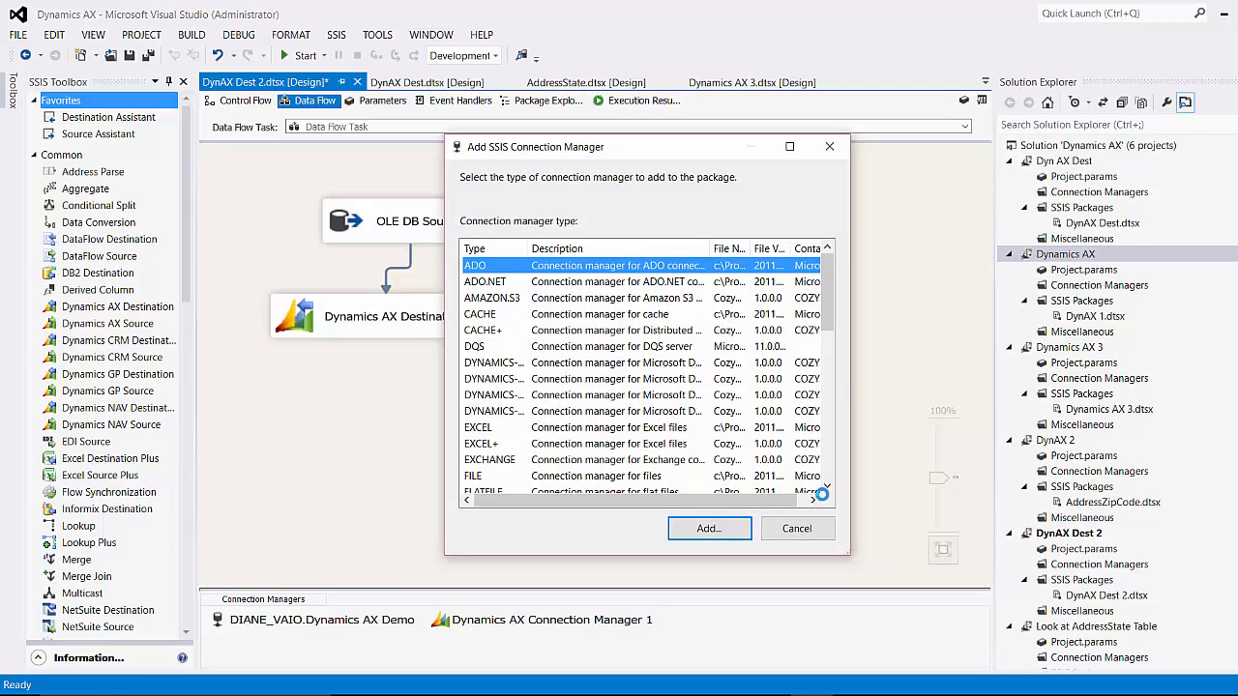
pyautogui.doubleClick(623, 444)
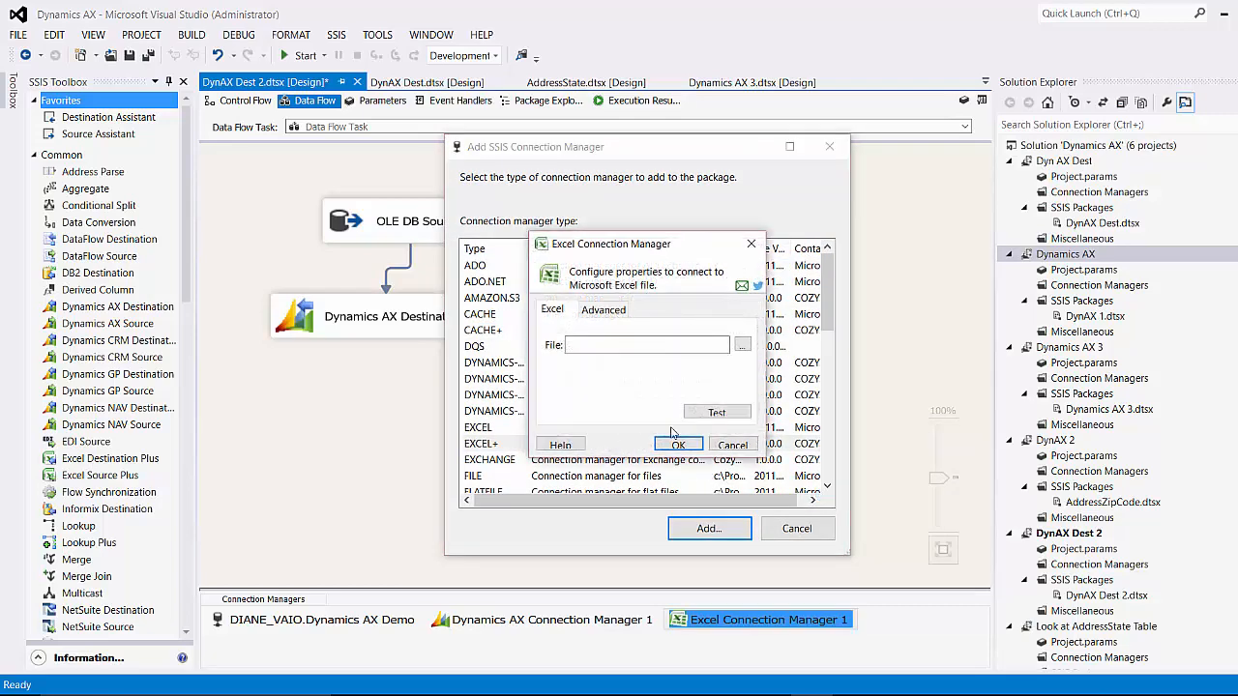
pyautogui.click(742, 345)
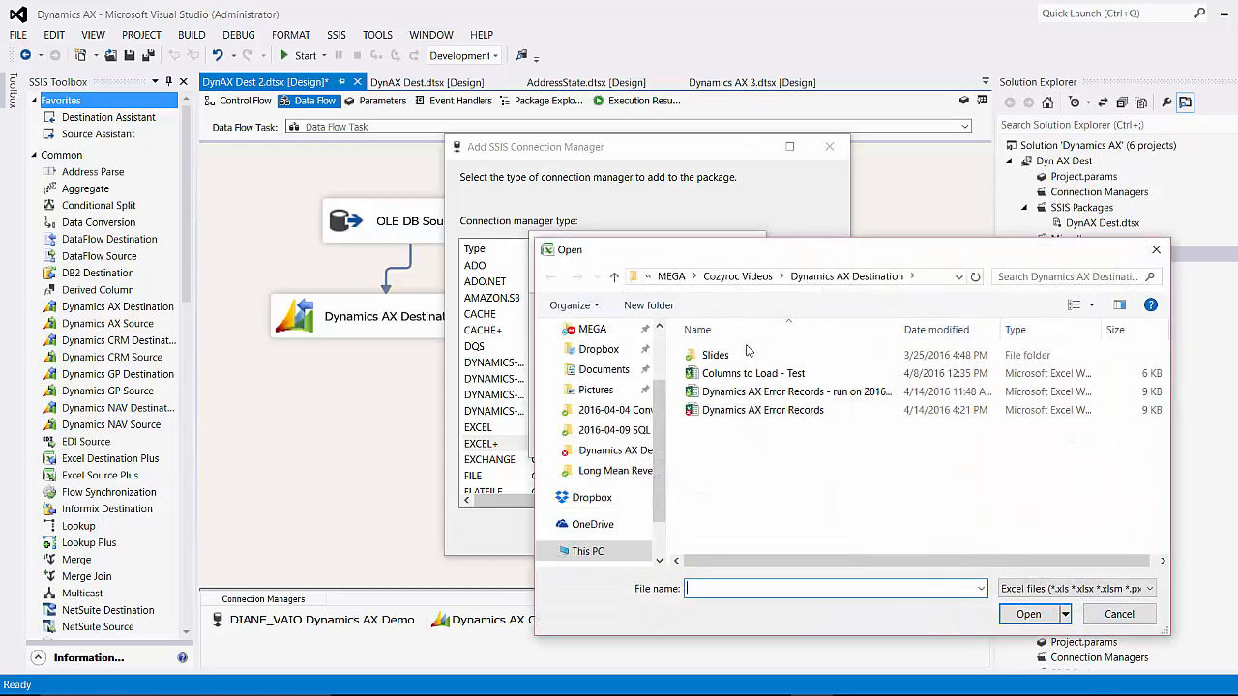
pyautogui.doubleClick(738, 410)
pyautogui.click(735, 413)
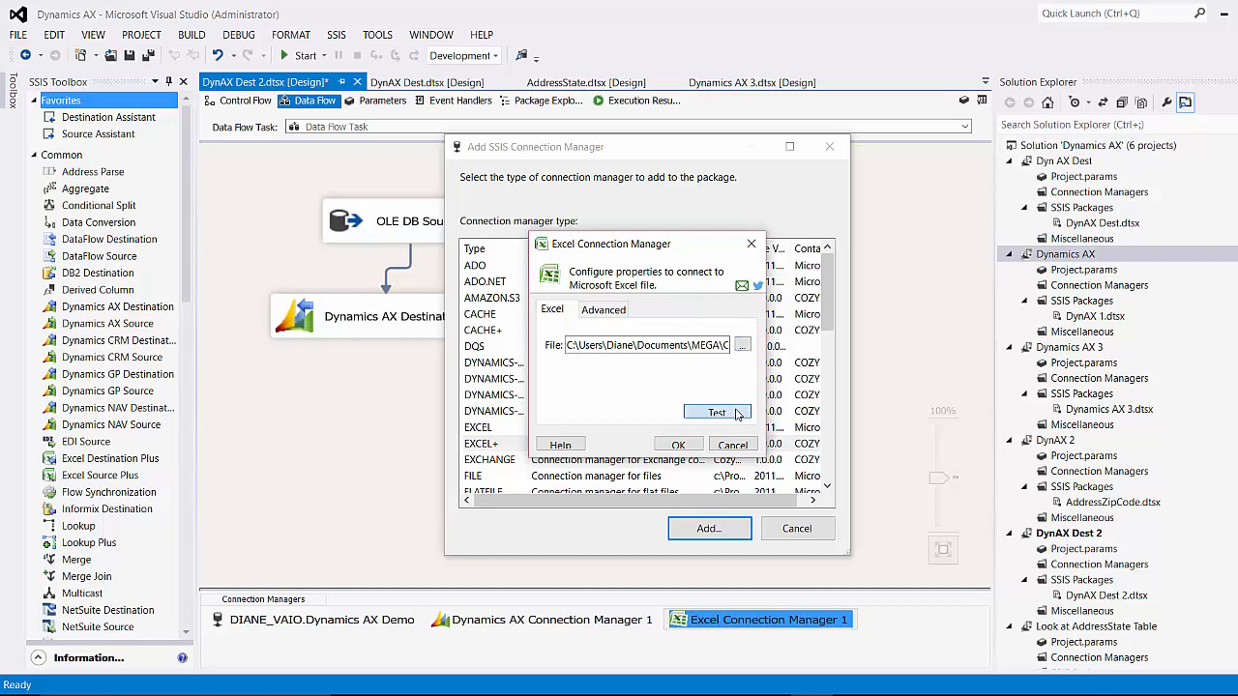
pyautogui.click(851, 385)
pyautogui.click(678, 445)
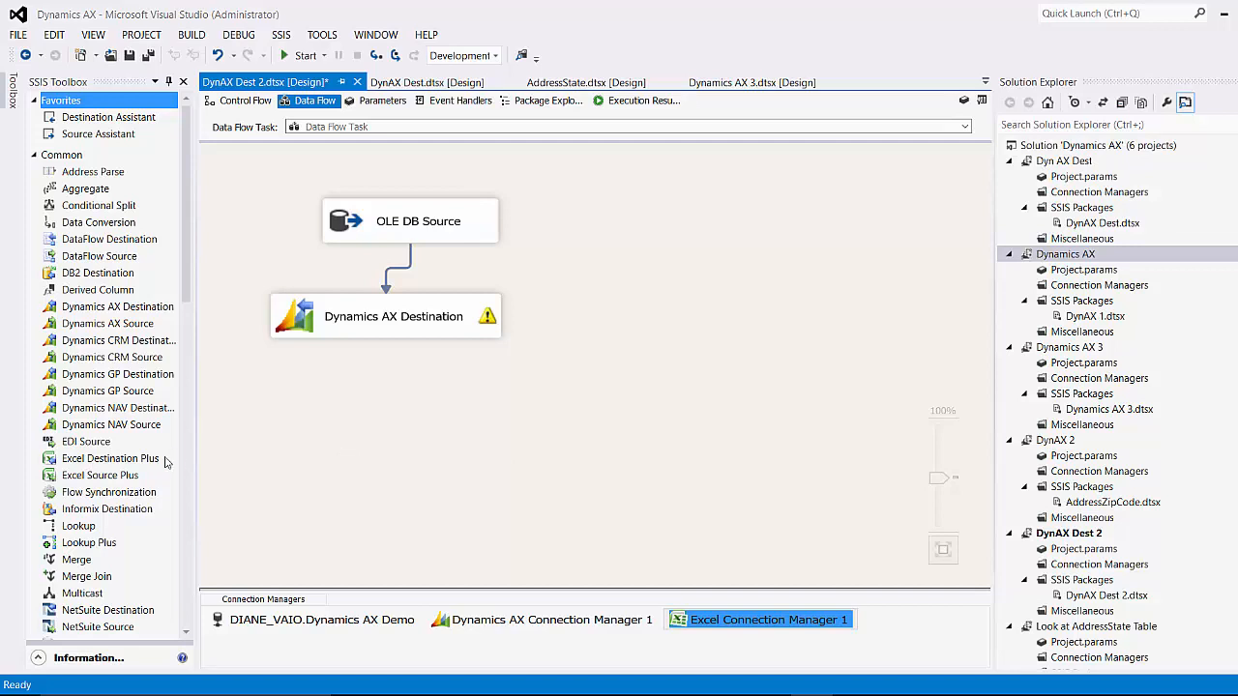
# Place an Excel Destination Plus below the Dynamics AX Destination and connect the red error output to it, redirecting error rows
pyautogui.moveTo(130, 462); pyautogui.dragTo(276, 387)
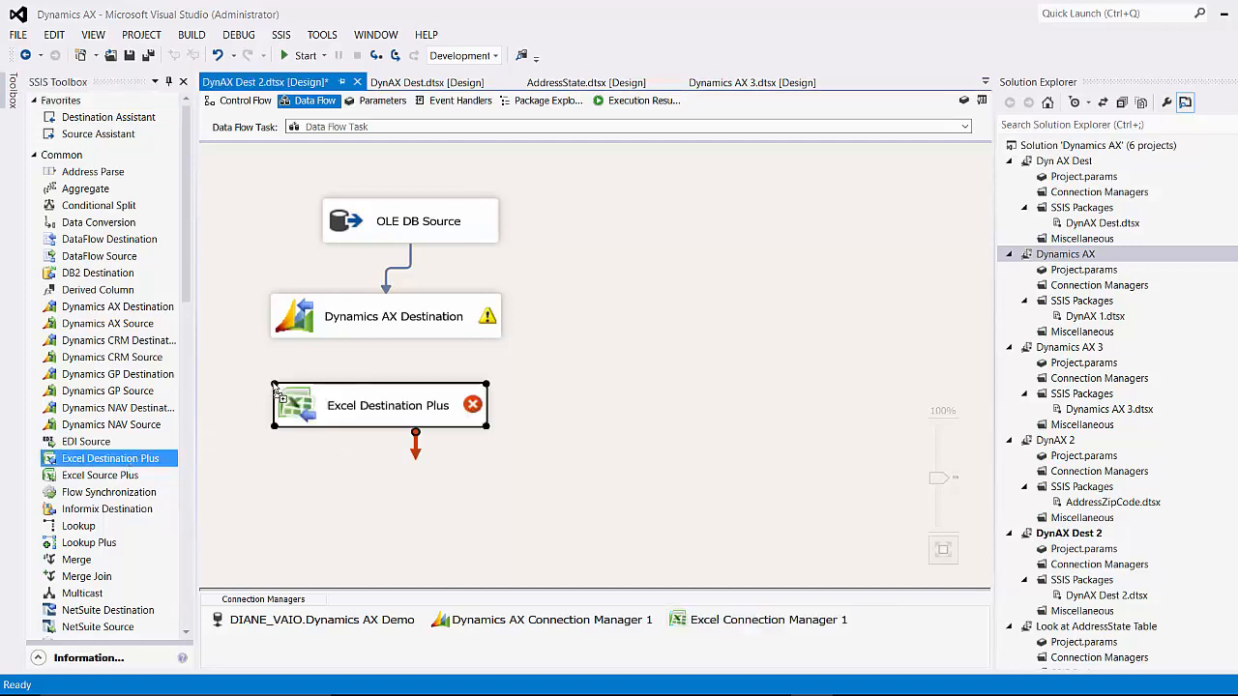
pyautogui.click(403, 332)
pyautogui.moveTo(420, 360); pyautogui.dragTo(415, 406)
pyautogui.click(803, 579)
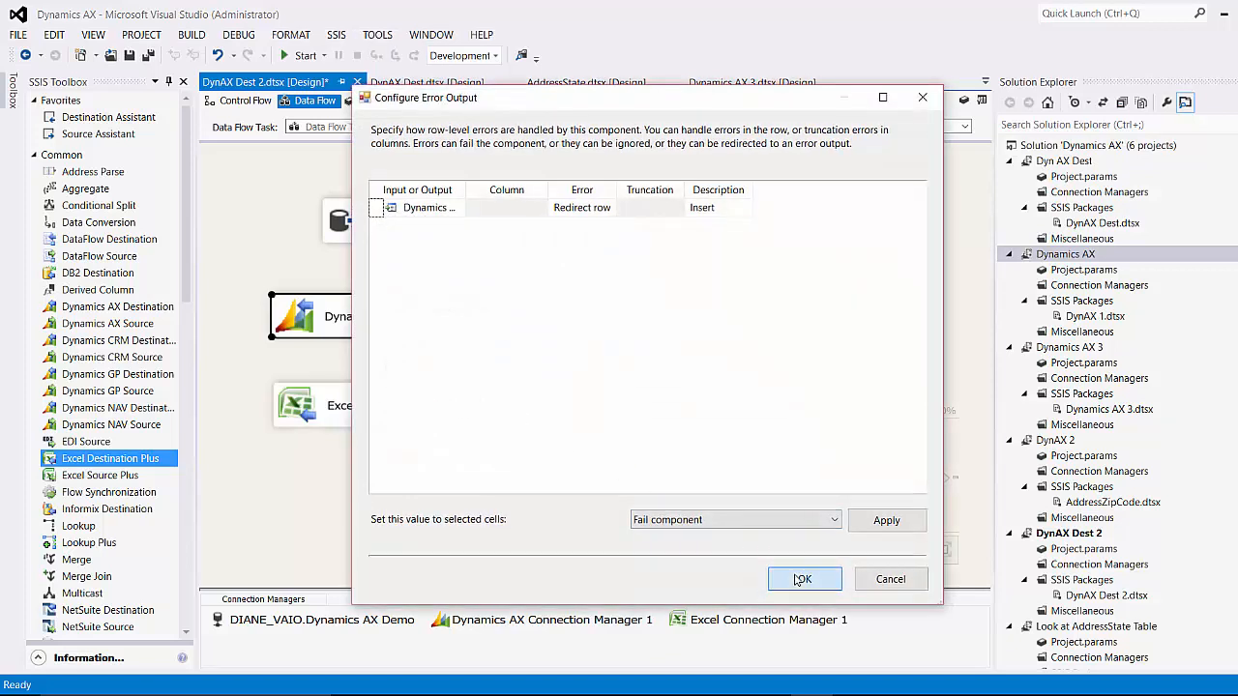
# Configure the Excel Destination Plus to use Excel Connection Manager 1 and the Error Records worksheet
pyautogui.doubleClick(403, 414)
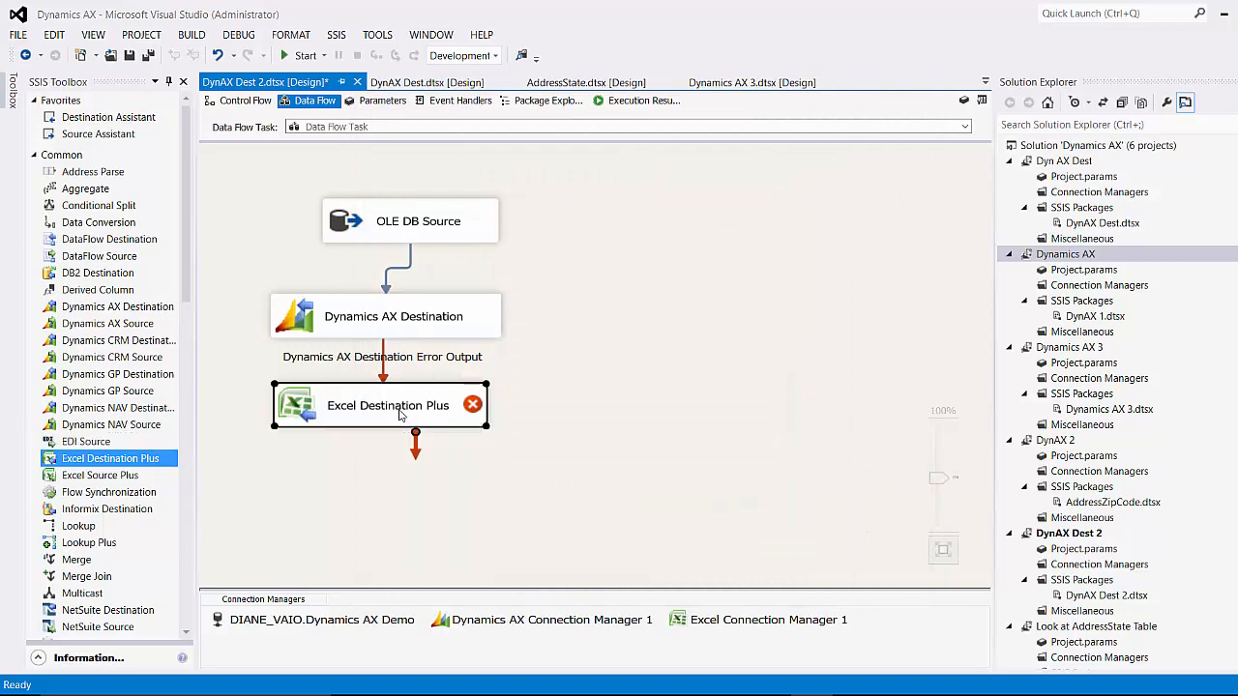
pyautogui.click(759, 205)
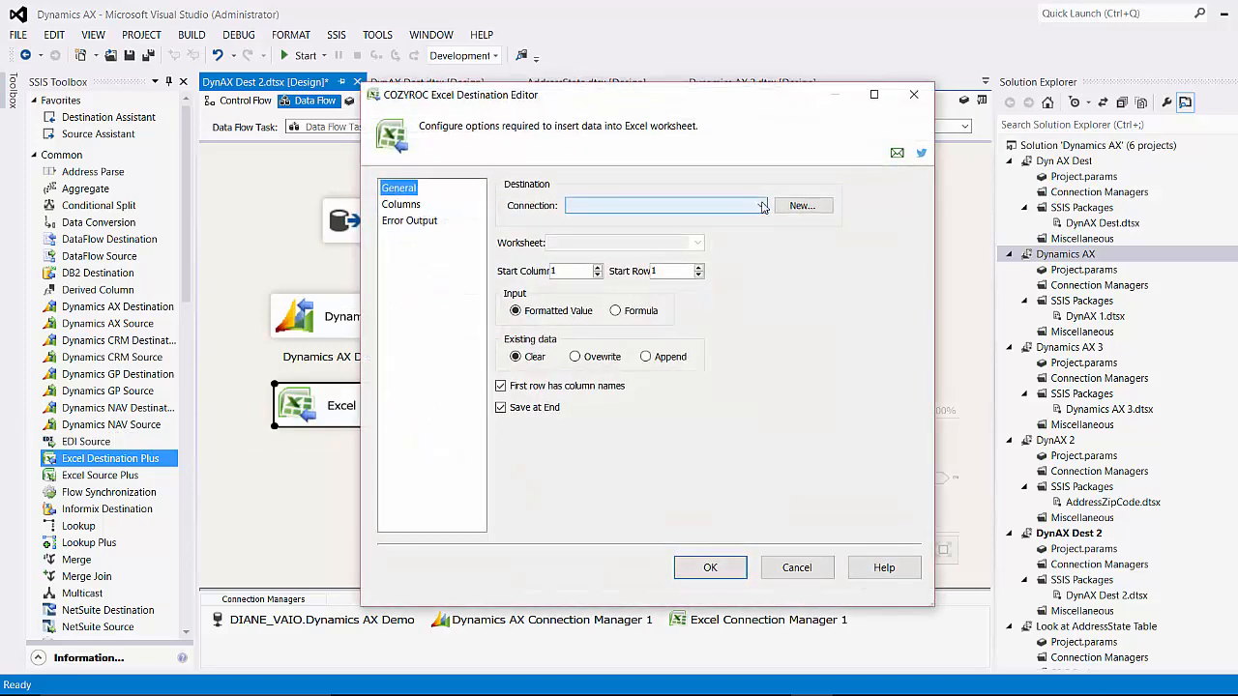
pyautogui.click(754, 220)
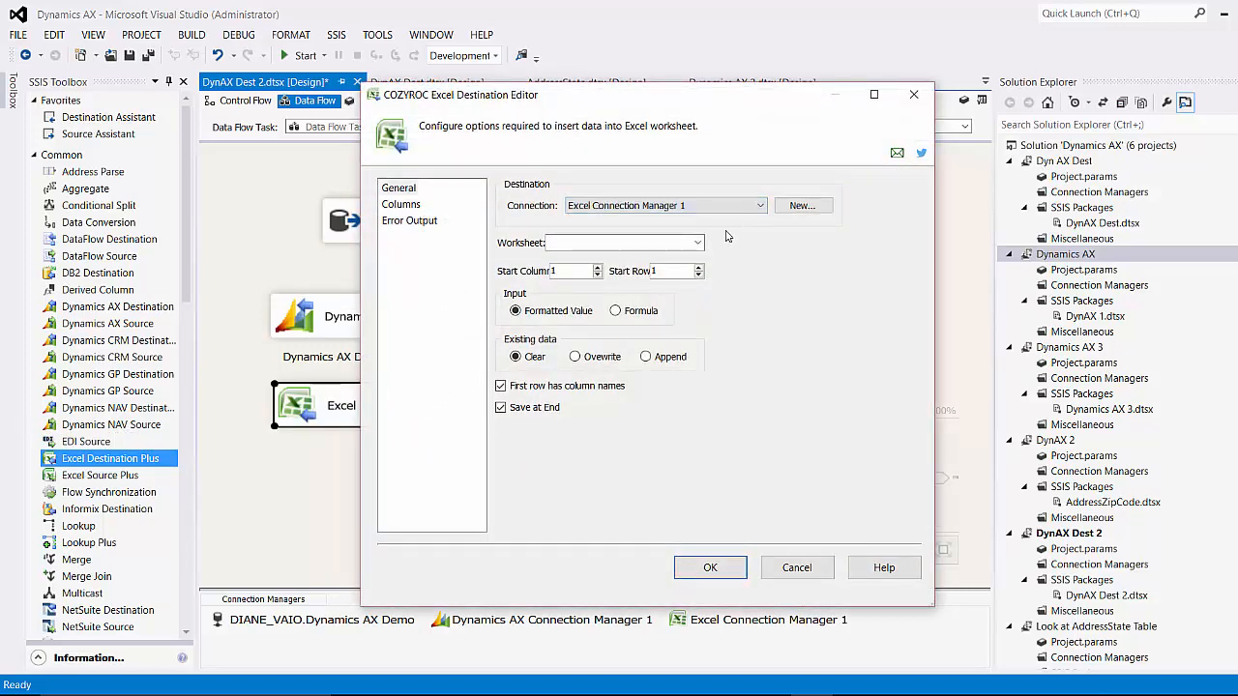
pyautogui.click(697, 243)
pyautogui.click(691, 257)
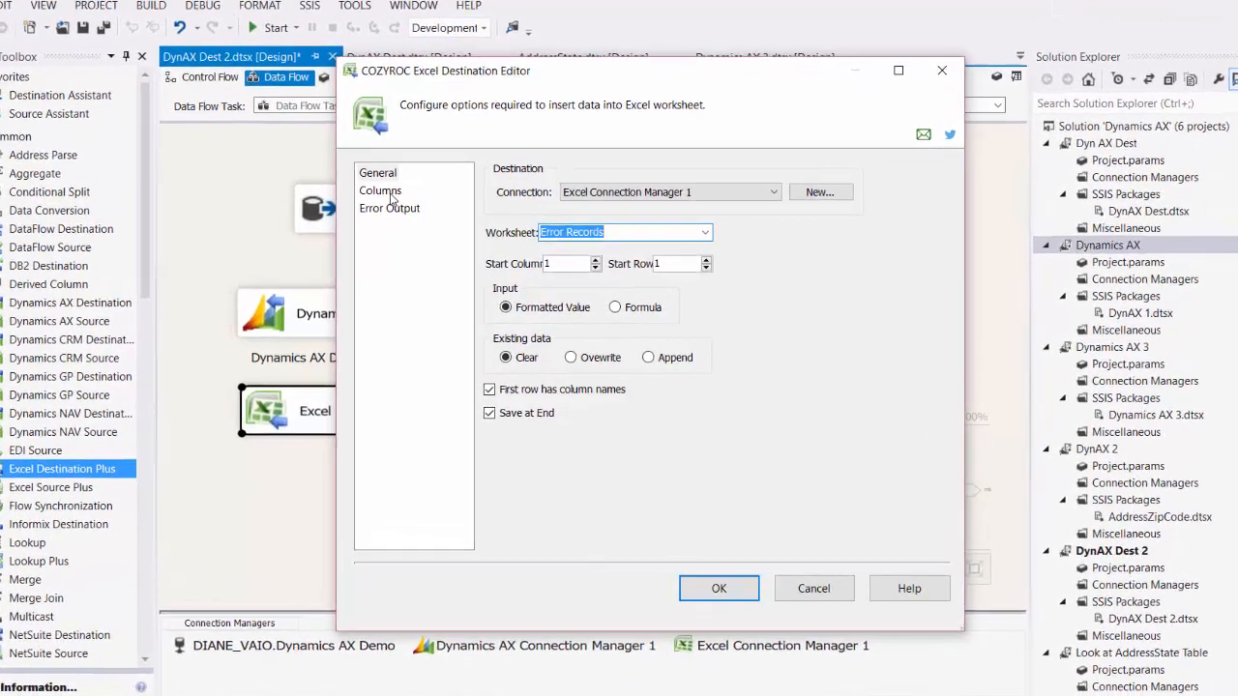
# Review the available input columns of the Excel Destination Plus in an enlarged list and accept its settings
pyautogui.click(411, 209)
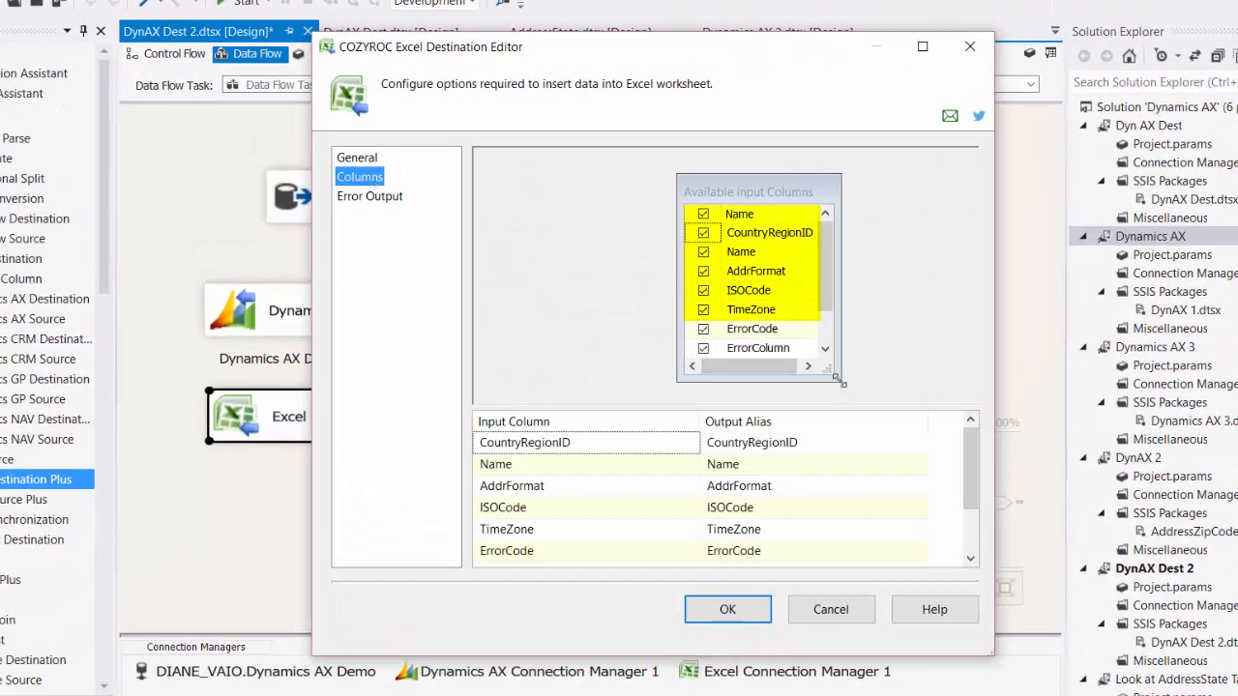
pyautogui.moveTo(841, 382); pyautogui.dragTo(840, 402)
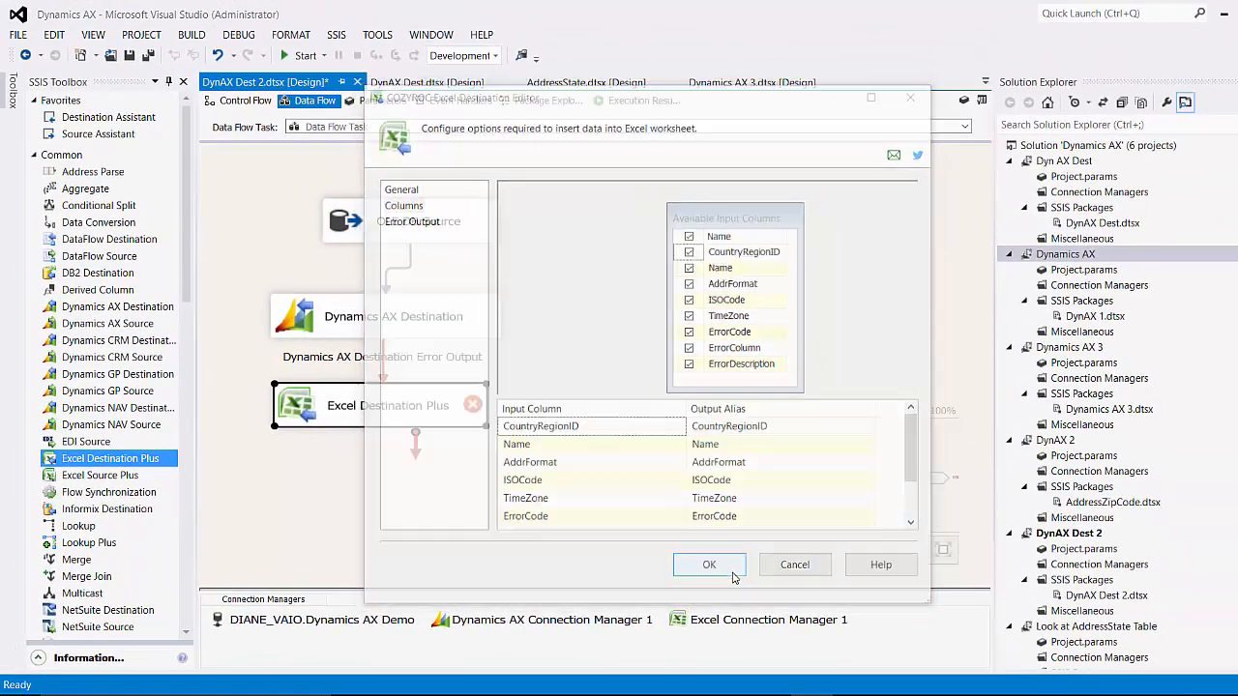
pyautogui.click(740, 590)
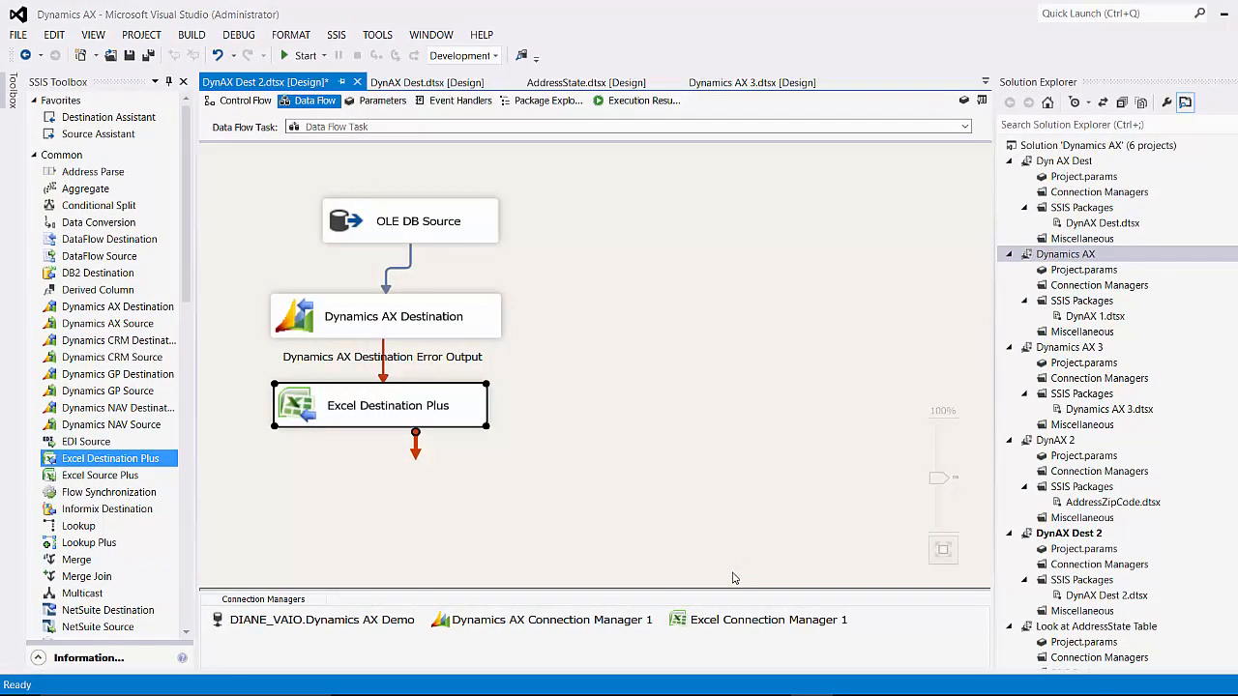
# Save all files, run the DynAX Dest 2 package, stop debugging once it completes, and view its execution results
pyautogui.click(148, 56)
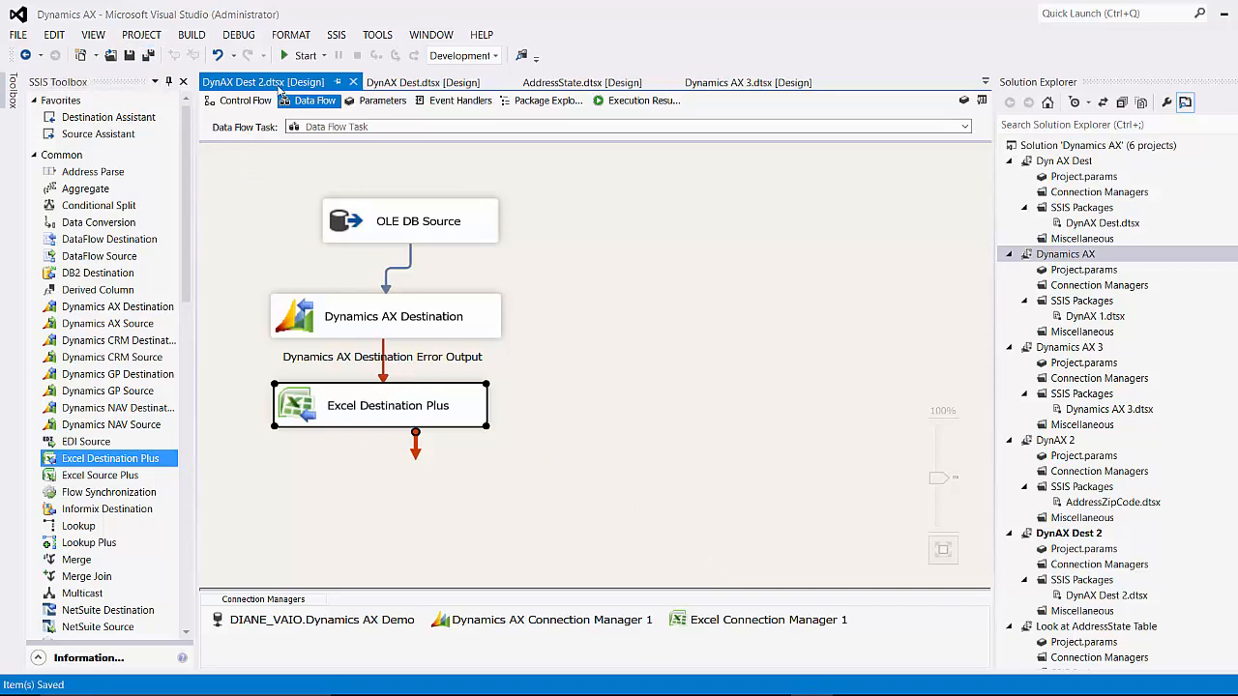
pyautogui.click(299, 58)
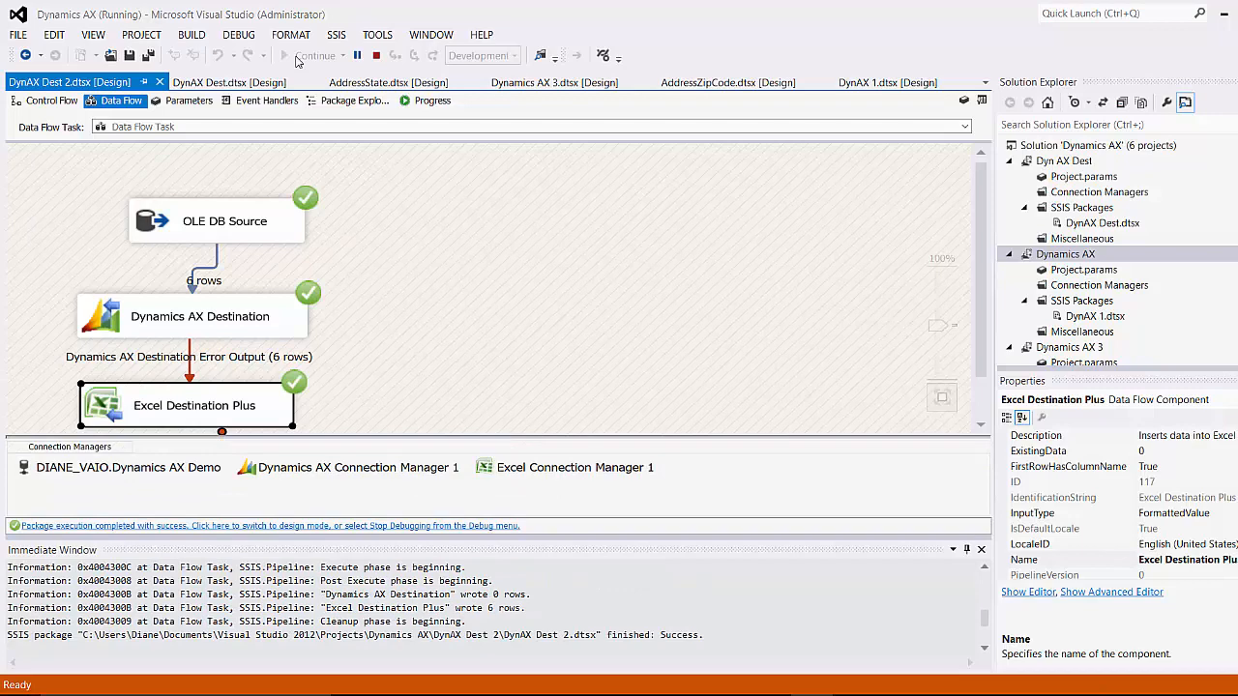
pyautogui.click(377, 56)
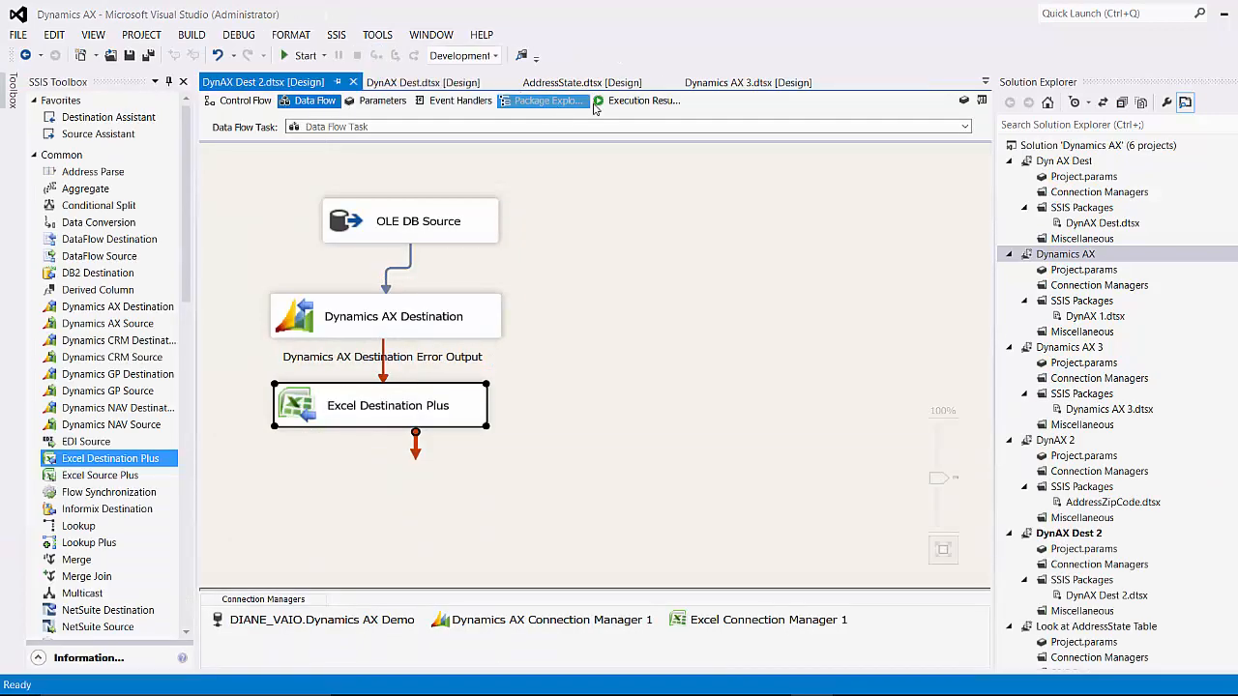
pyautogui.click(645, 101)
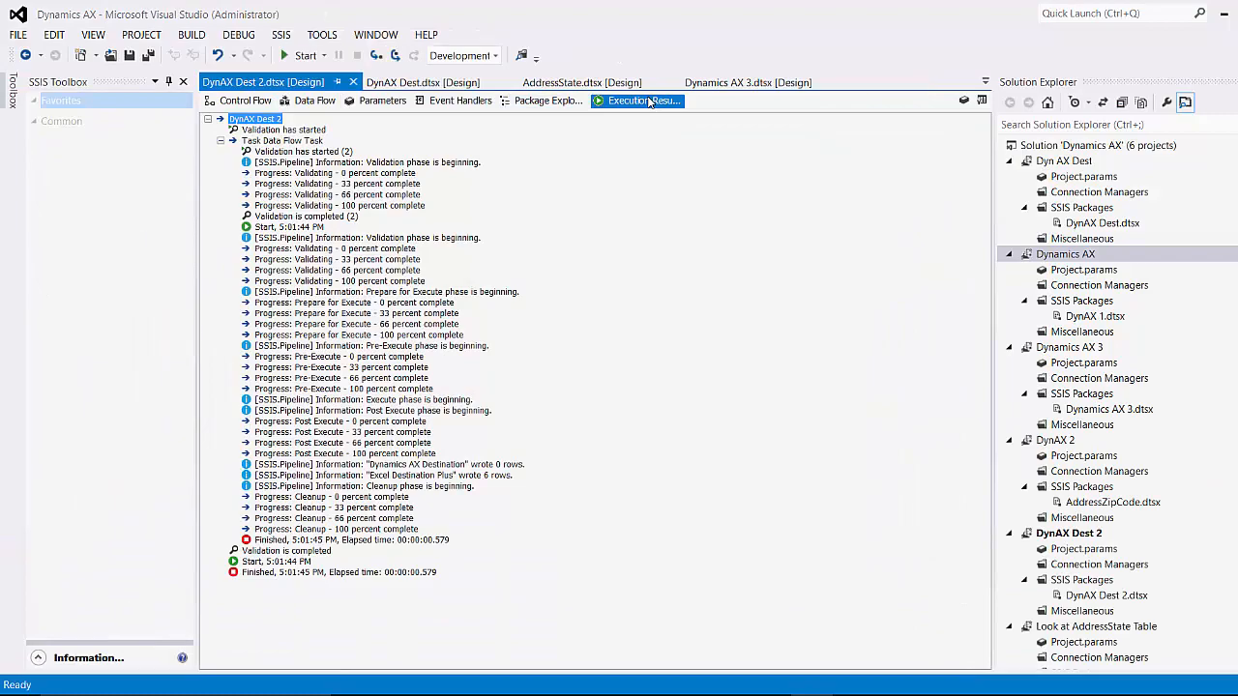